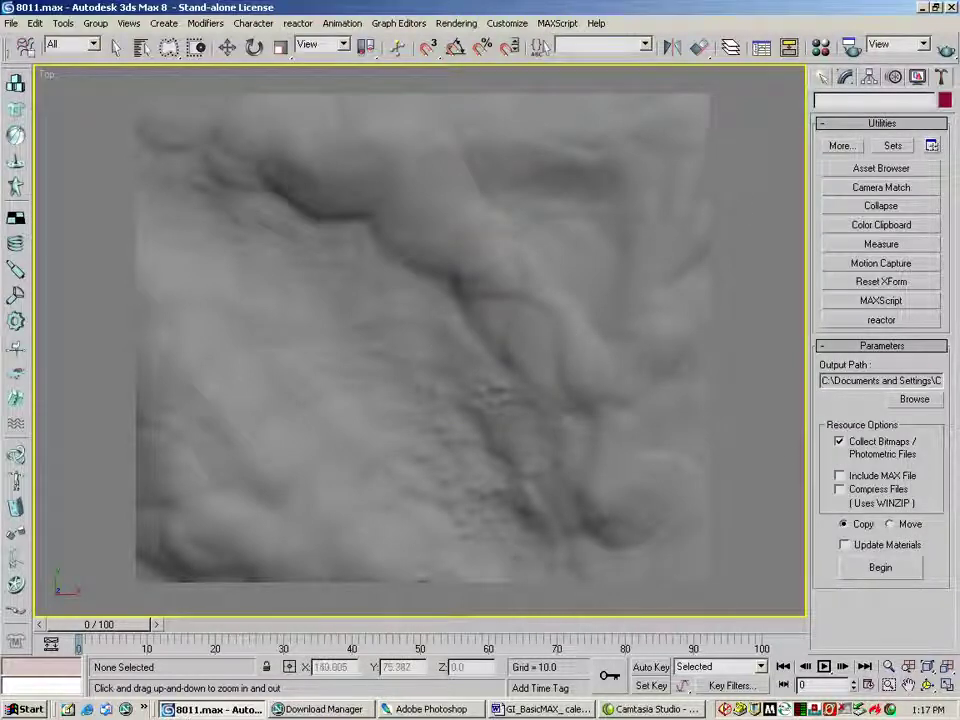
- Switch to a perspective view and examine the terrain surface from an oblique angle
click(928, 685)
drag(448, 388, 471, 247)
key(p)
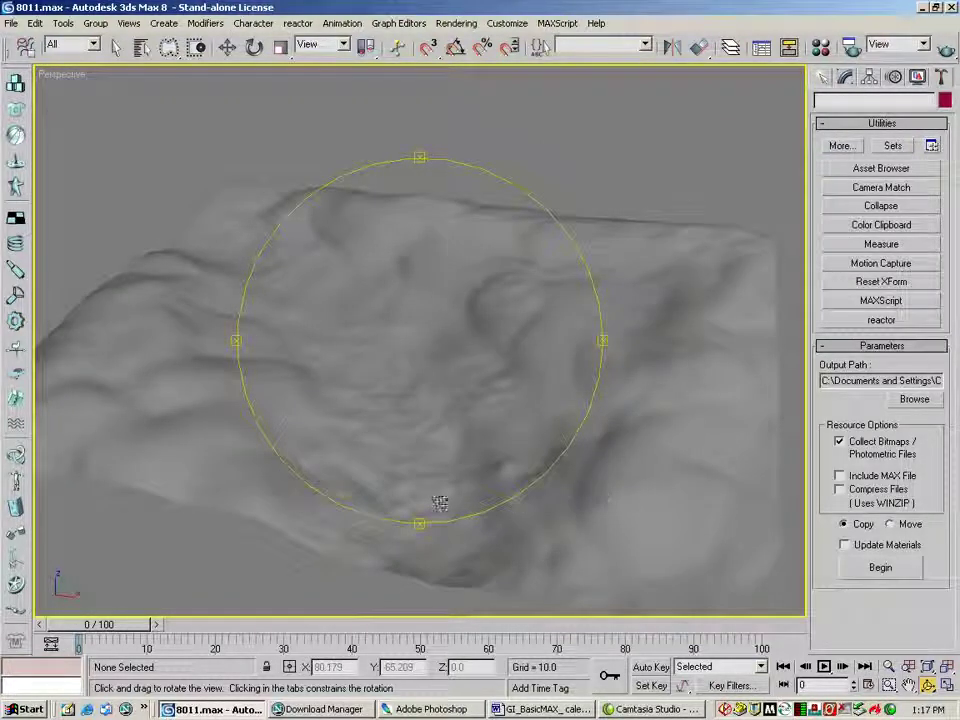
drag(480, 425, 471, 312)
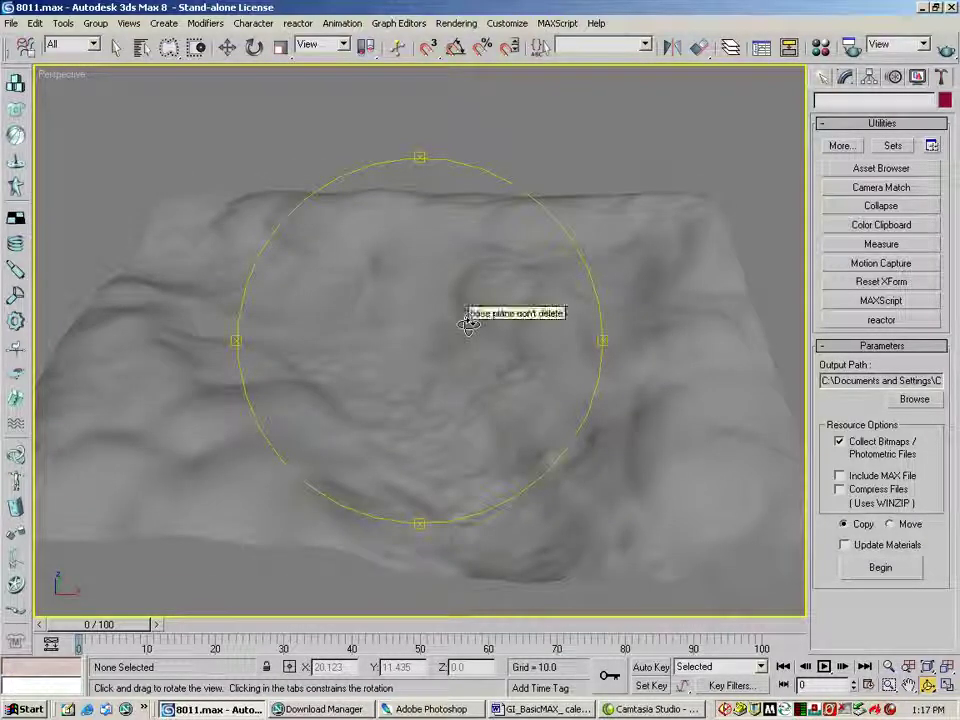
mouse_move(426, 334)
mouse_down()
mouse_move(375, 328)
mouse_move(424, 317)
mouse_move(425, 338)
mouse_up()
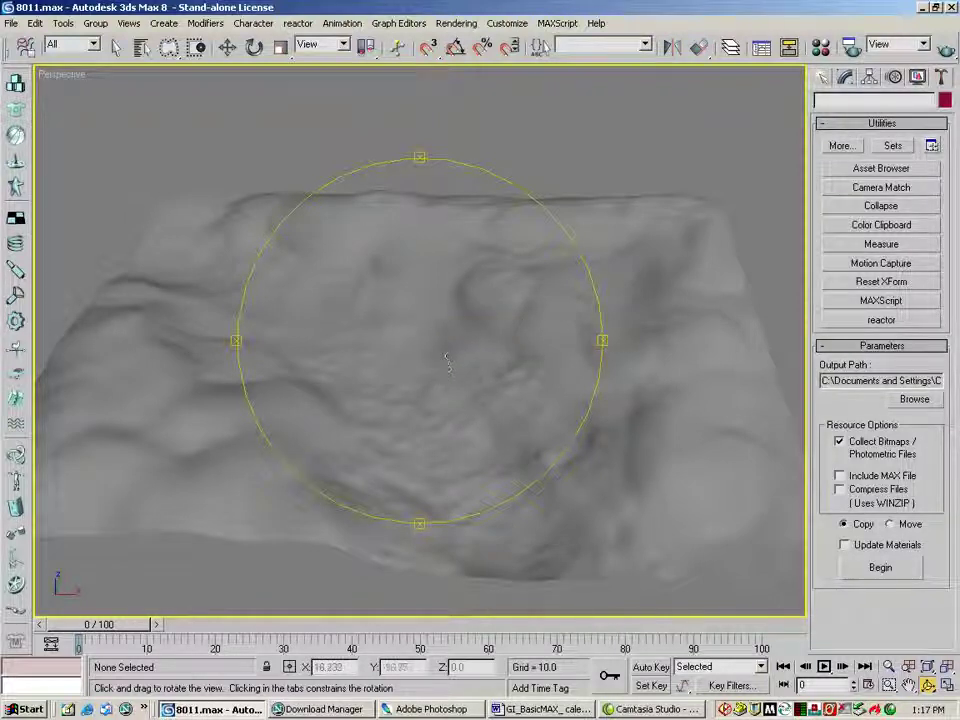
drag(456, 355, 456, 360)
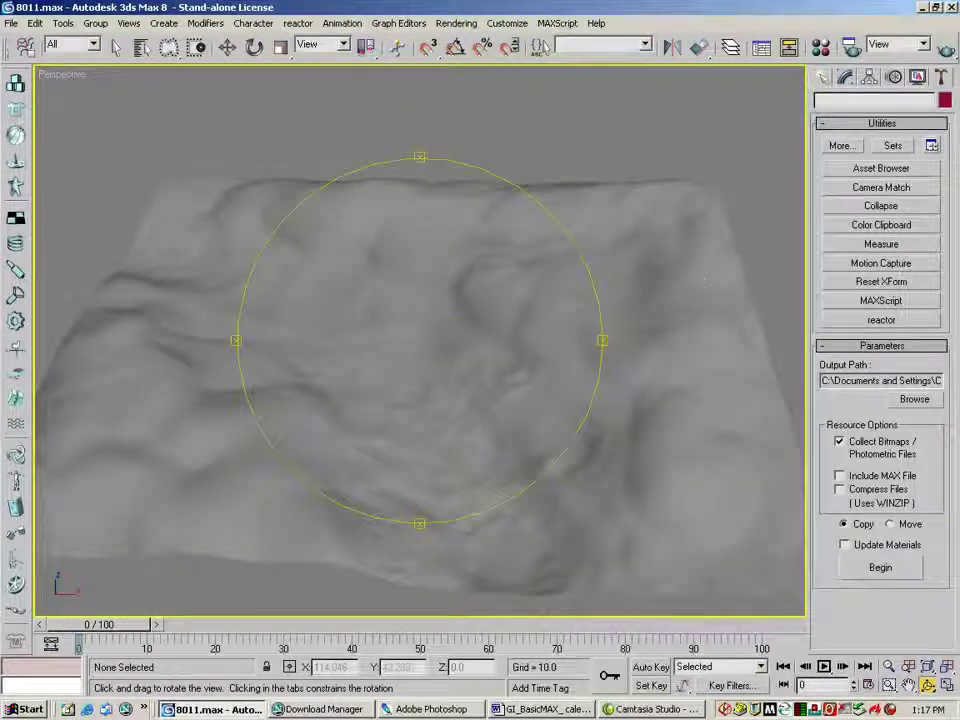
- Add a Gradient map to the Diffuse Color of the unused 08 - Default material
click(821, 47)
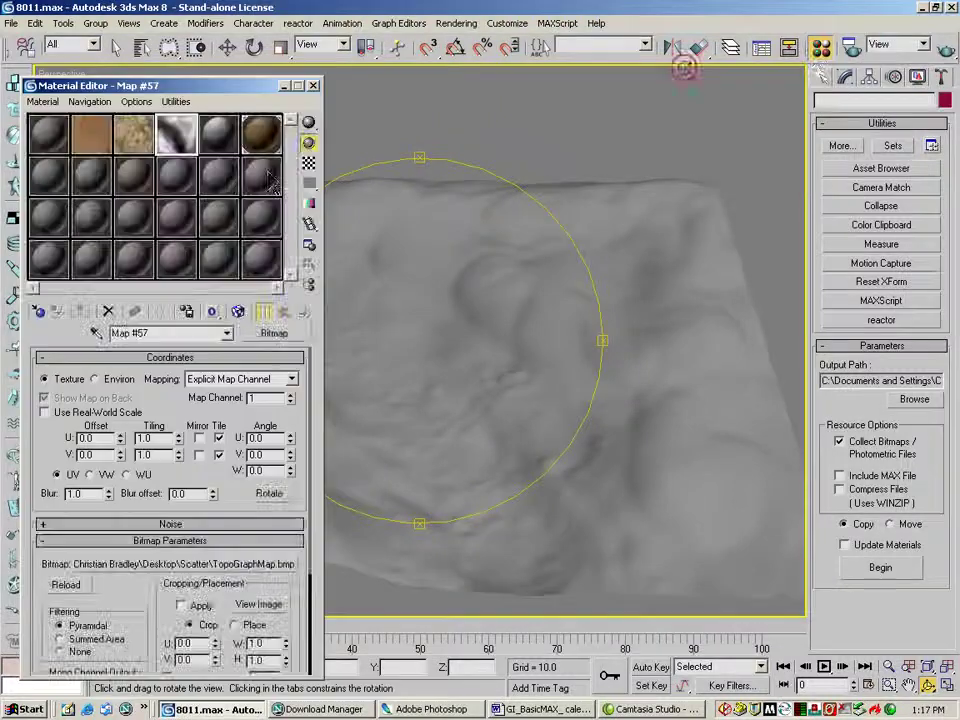
click(92, 172)
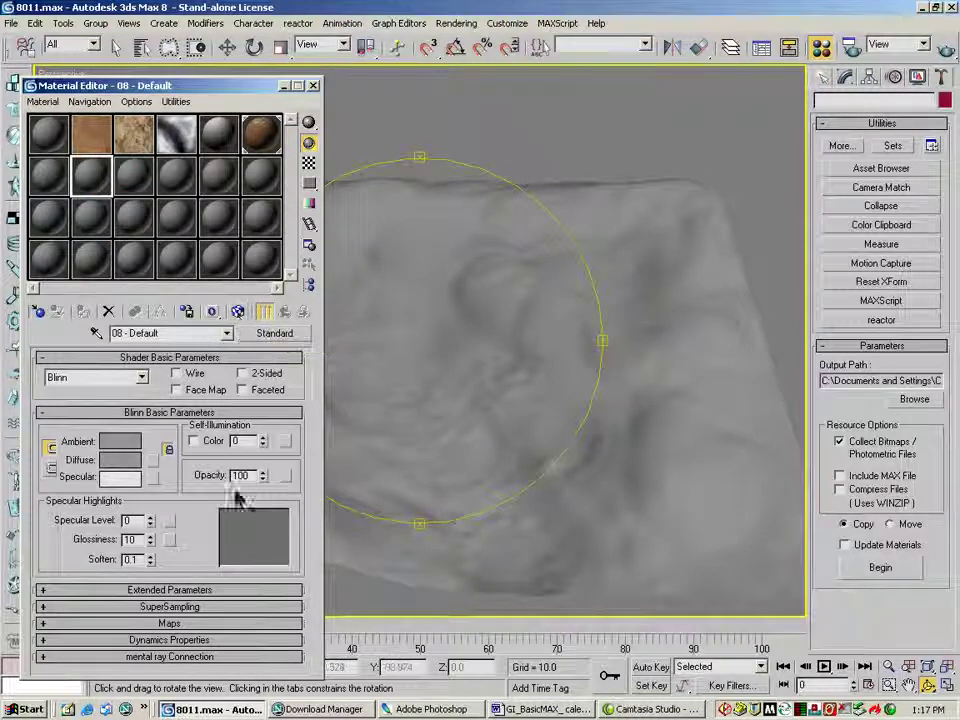
click(184, 624)
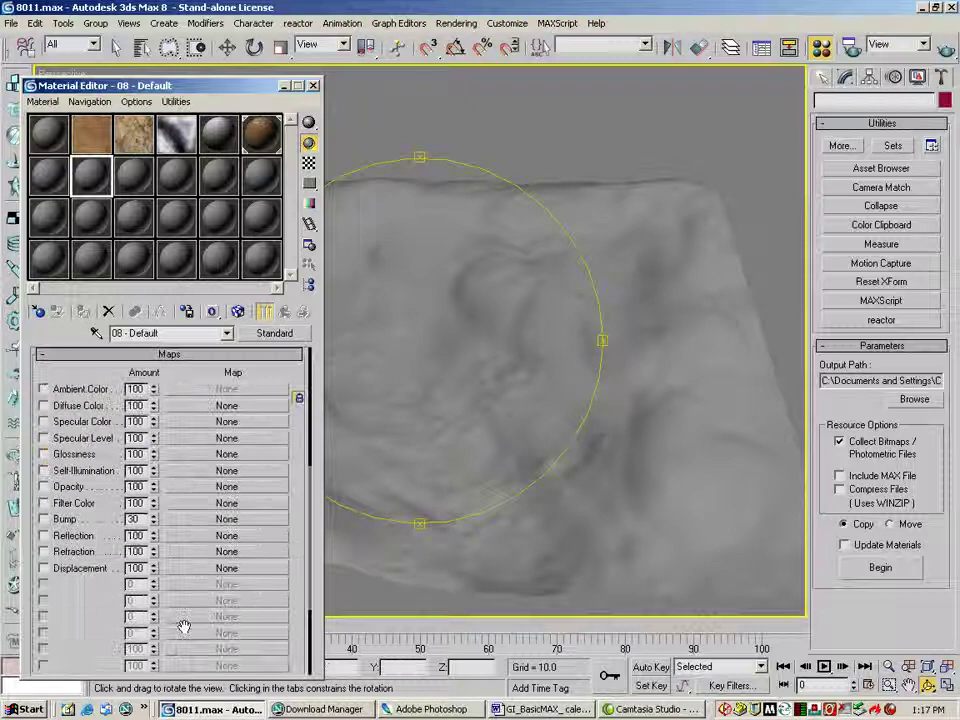
click(198, 410)
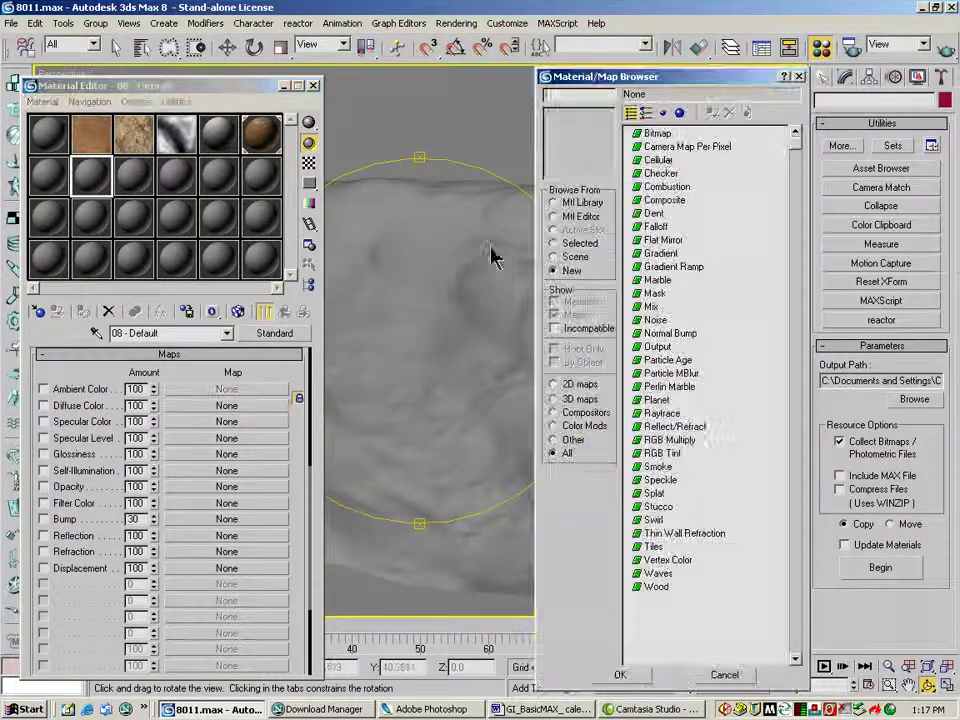
double_click(659, 254)
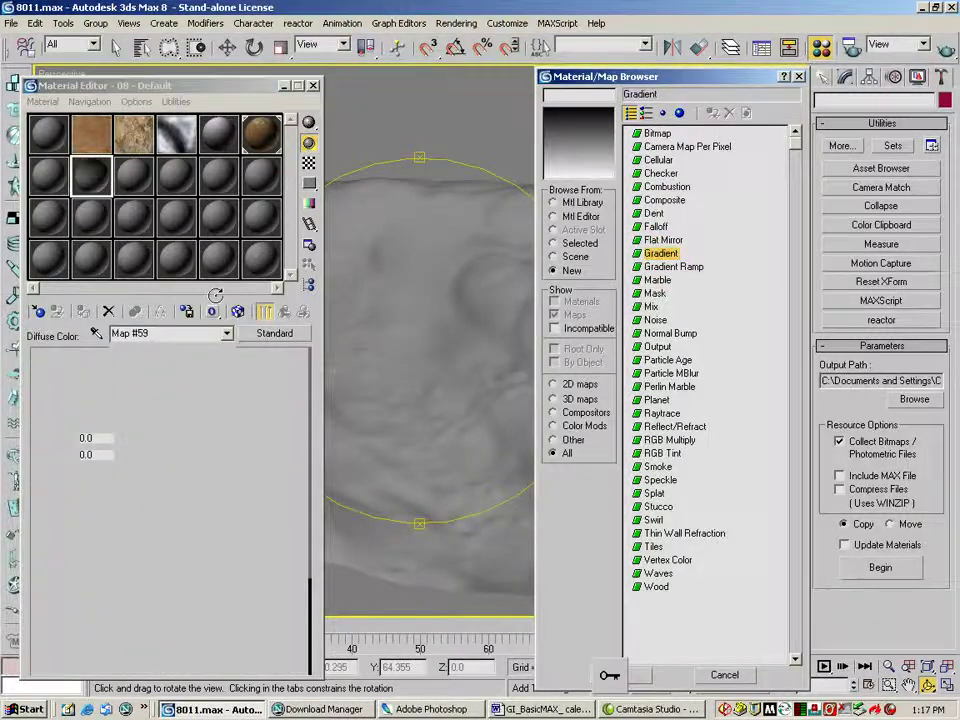
scroll(135, 440, down, 3)
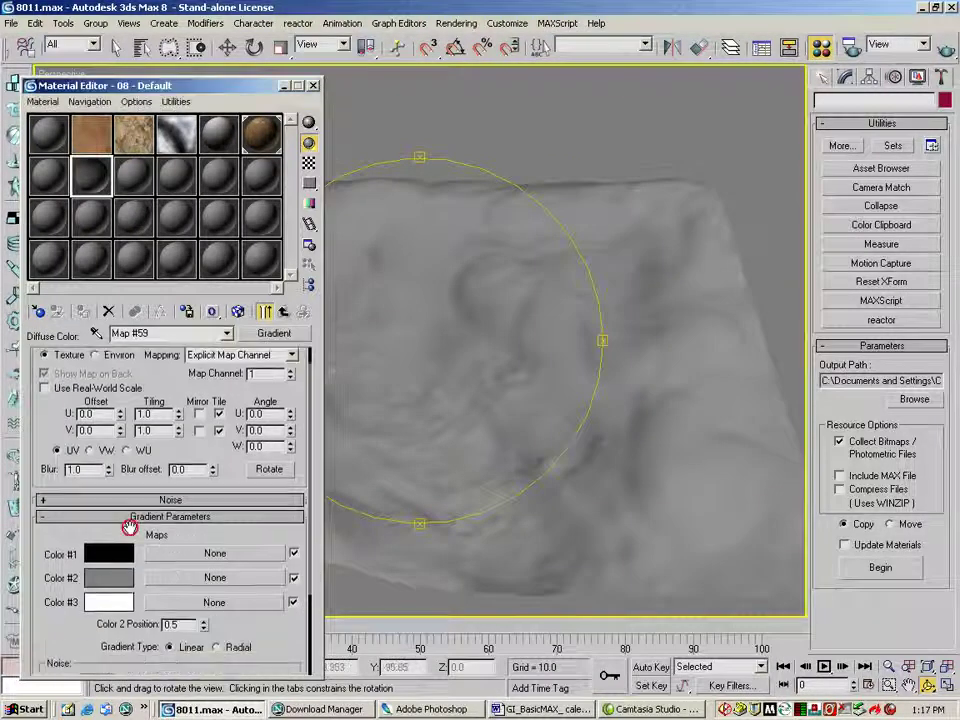
drag(121, 464, 120, 538)
- Apply the gradient material to the terrain and show its map in the viewport
mouse_move(97, 180)
mouse_down()
mouse_move(197, 313)
mouse_move(470, 368)
mouse_move(476, 328)
mouse_move(448, 343)
mouse_up()
click(238, 311)
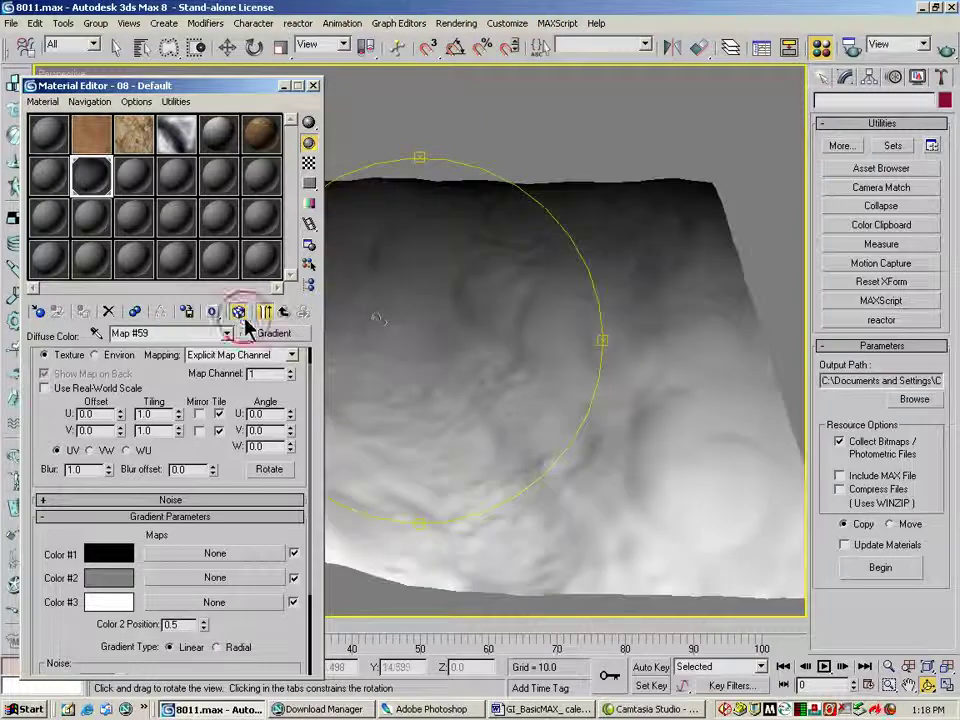
click(313, 86)
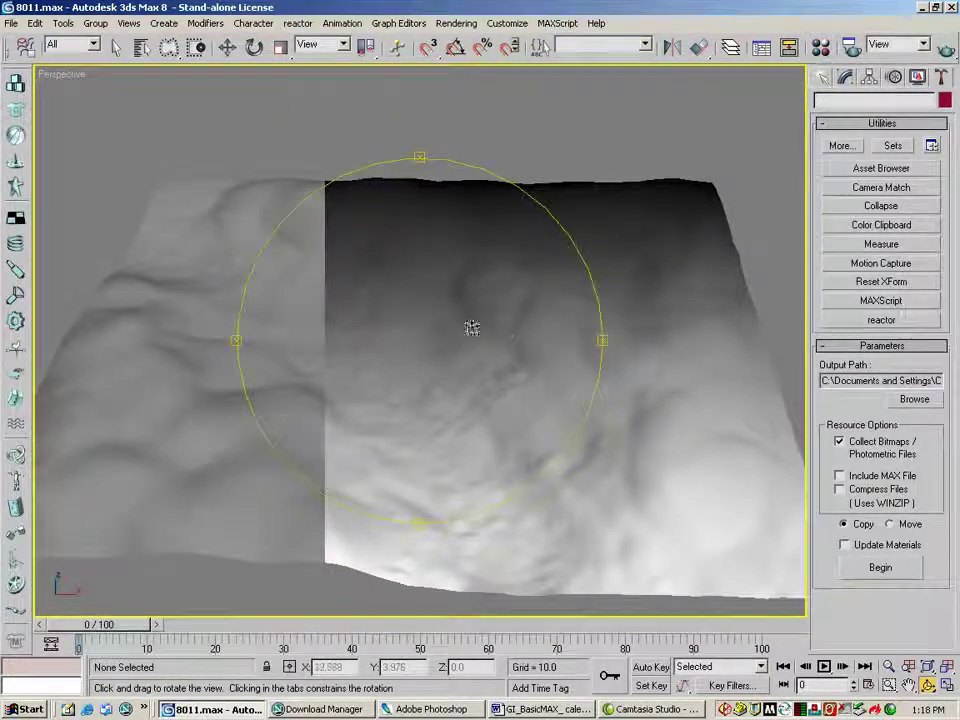
drag(469, 326, 490, 244)
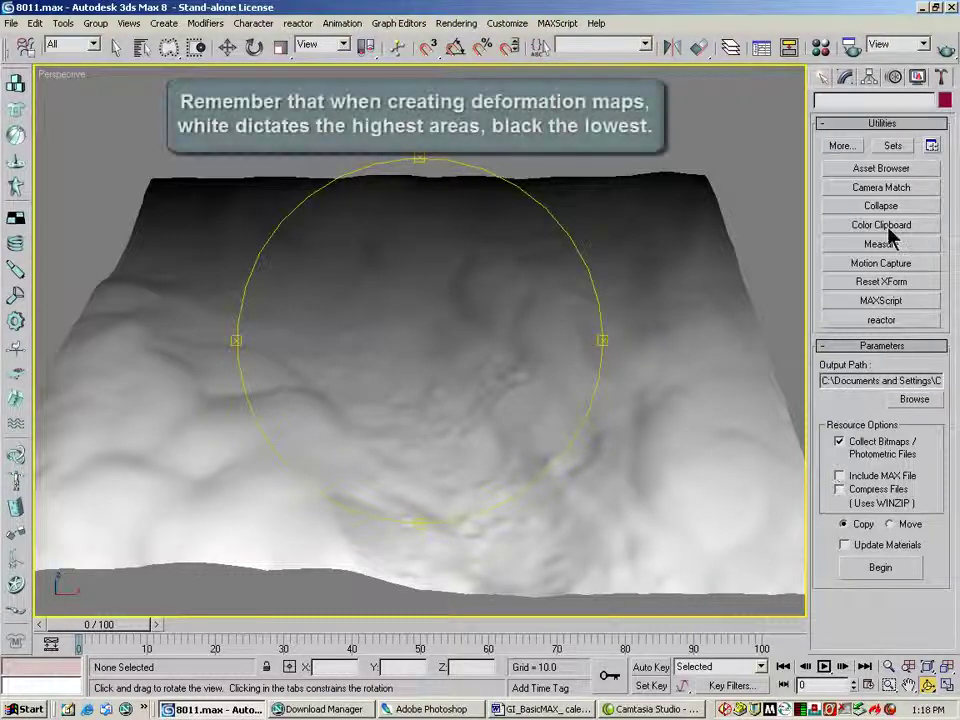
- Select the terrain plane and add a UVW Map modifier to it
click(845, 77)
click(228, 47)
click(450, 240)
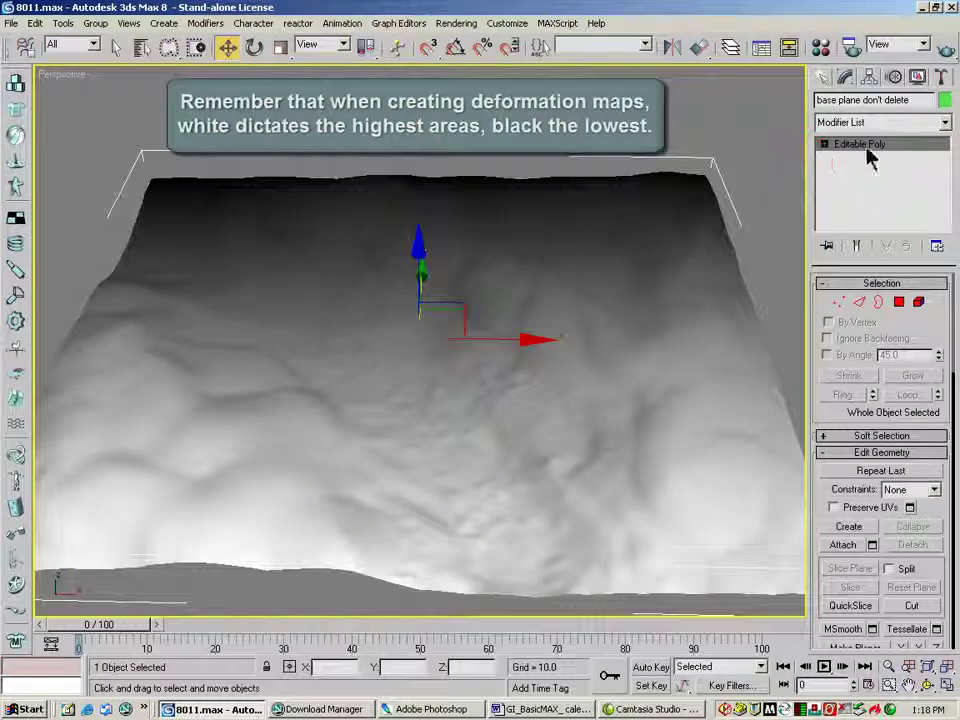
click(944, 122)
scroll(880, 400, down, 10)
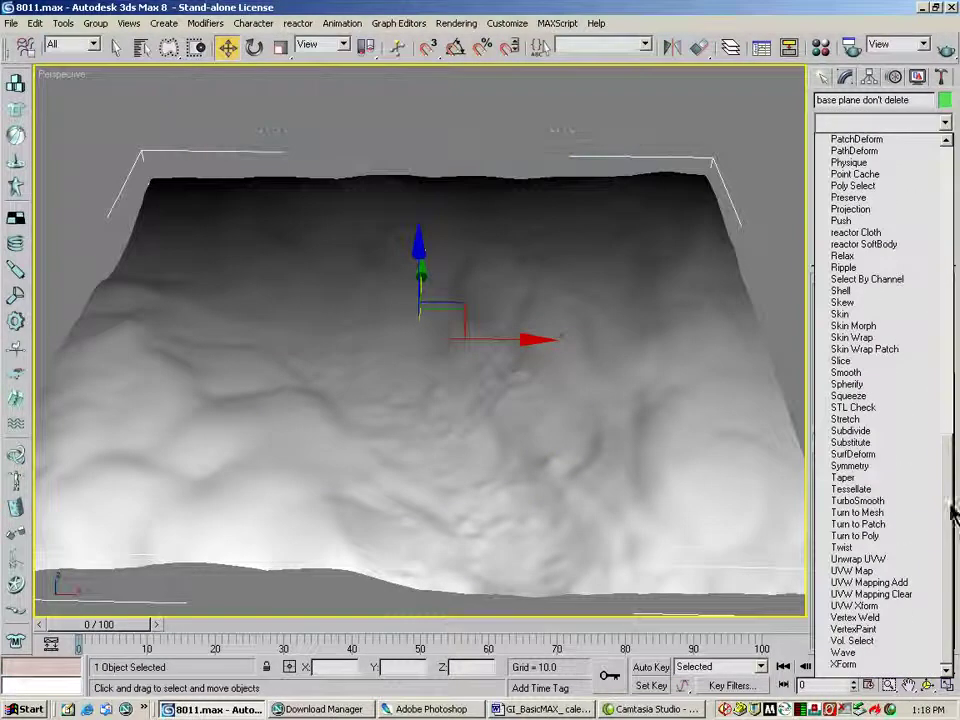
click(880, 571)
- Align the terrain's UVW mapping to the Y axis and fit it to the mesh
scroll(922, 435, down, 3)
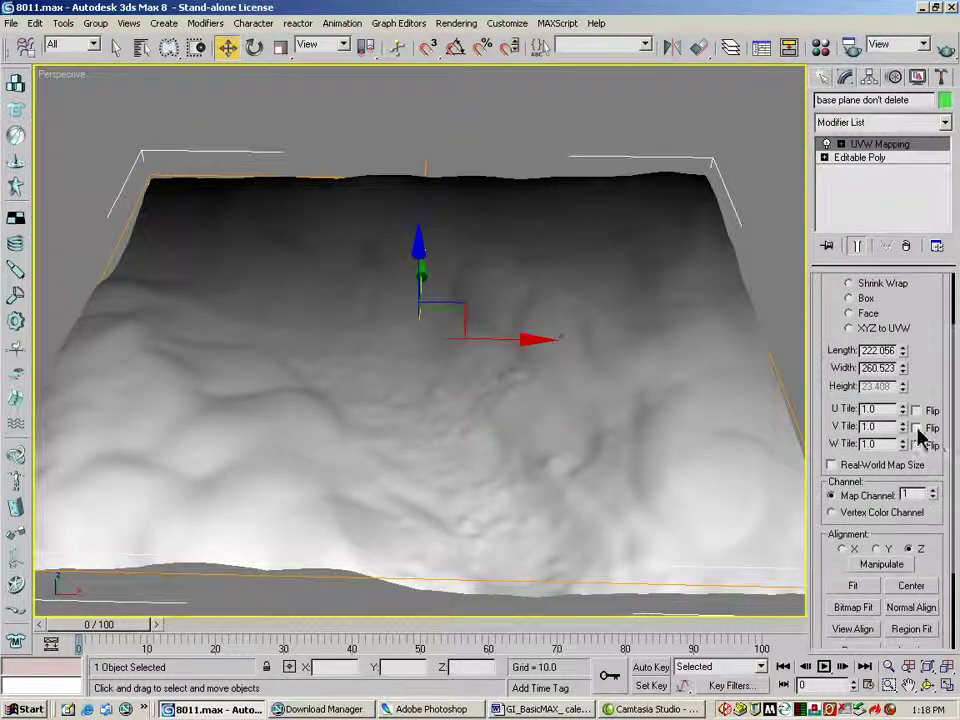
click(876, 549)
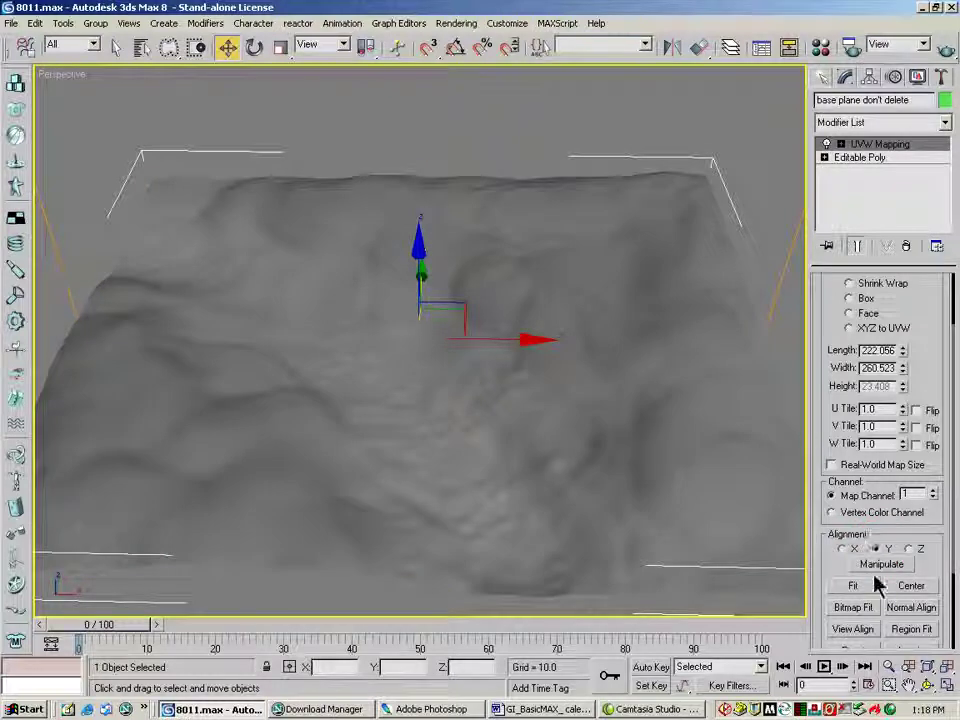
click(851, 588)
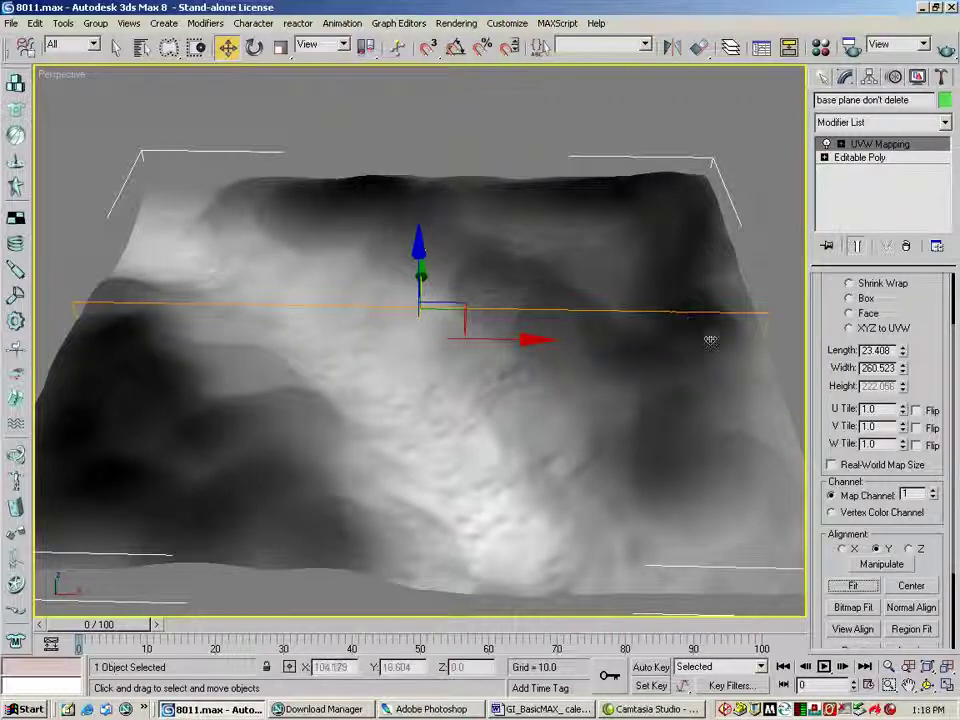
- Swap Color #1 and Color #3 of the gradient, making the first white and the third black
click(821, 49)
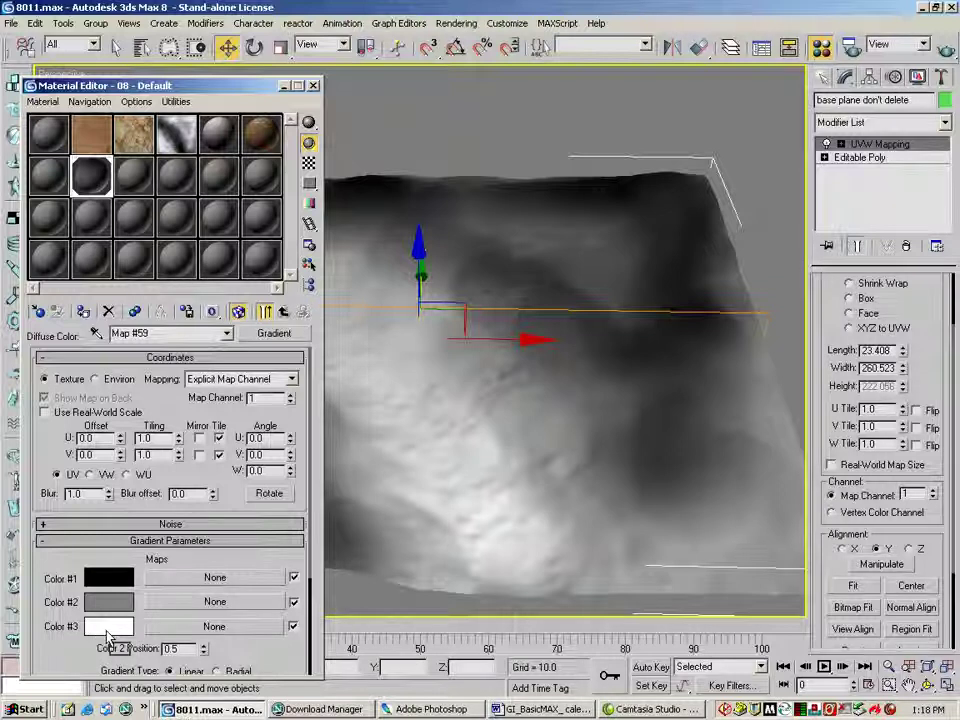
drag(108, 634, 108, 578)
click(82, 385)
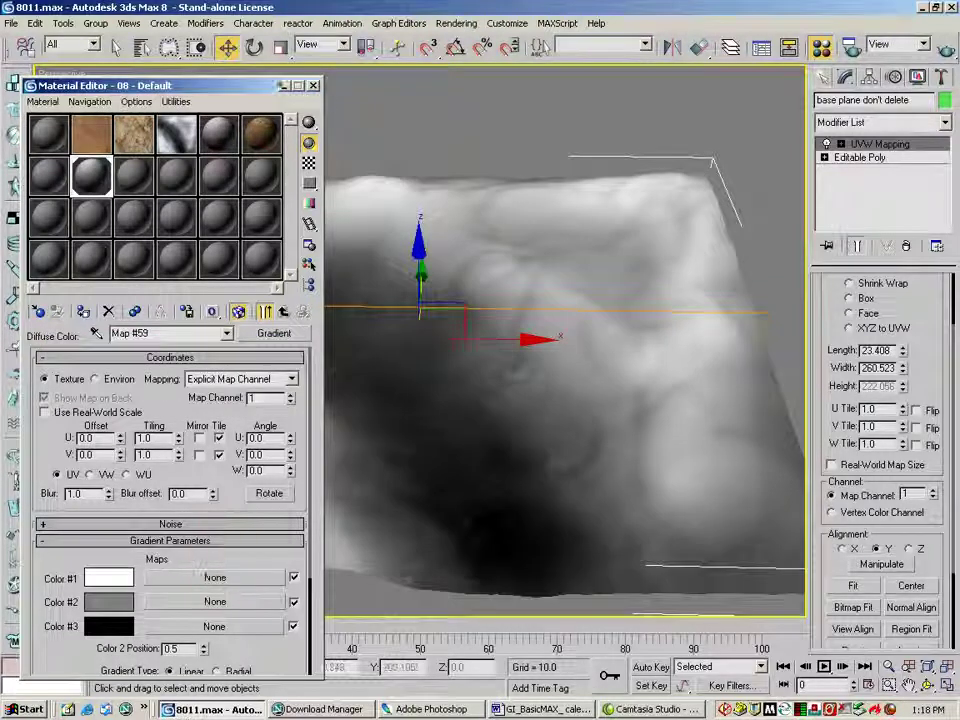
click(313, 85)
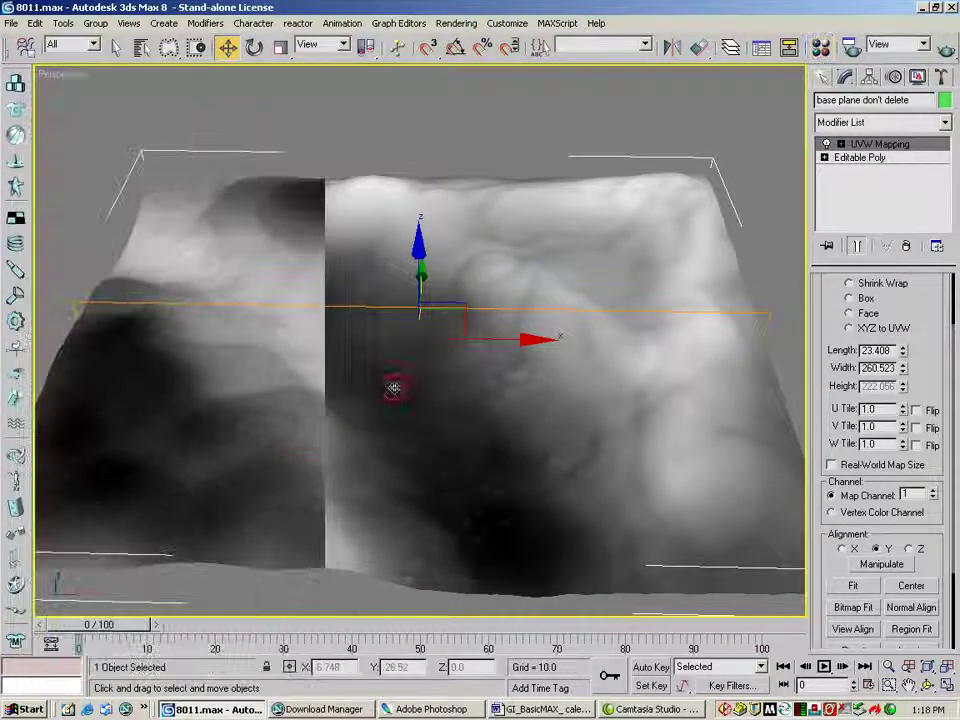
- Render the terrain from the Top view to check the grayscale height shading
click(928, 685)
drag(470, 360, 530, 396)
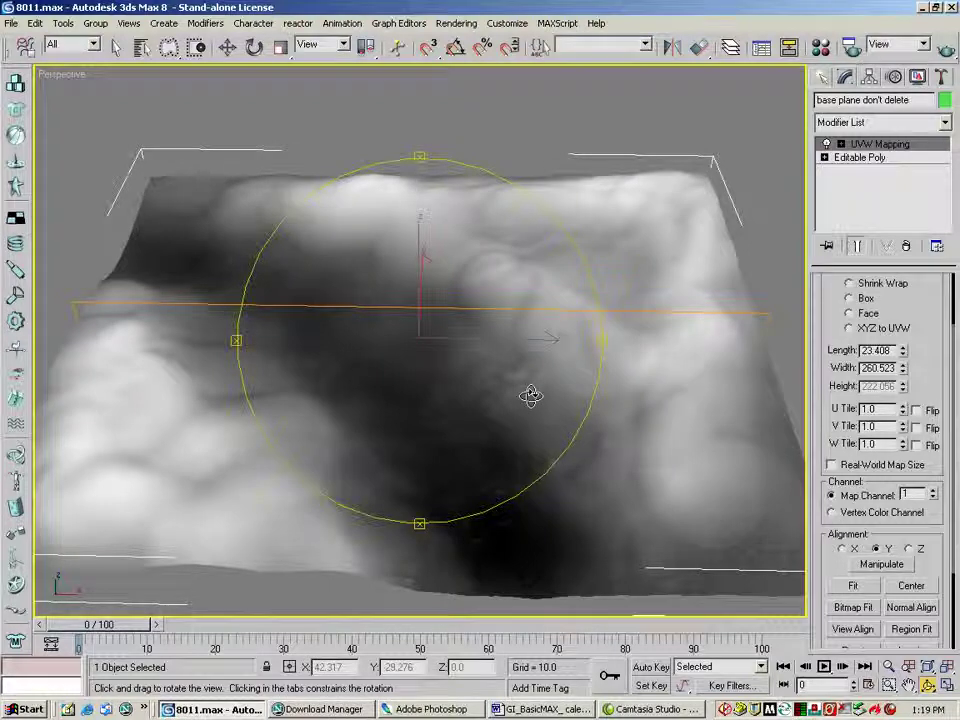
key(t)
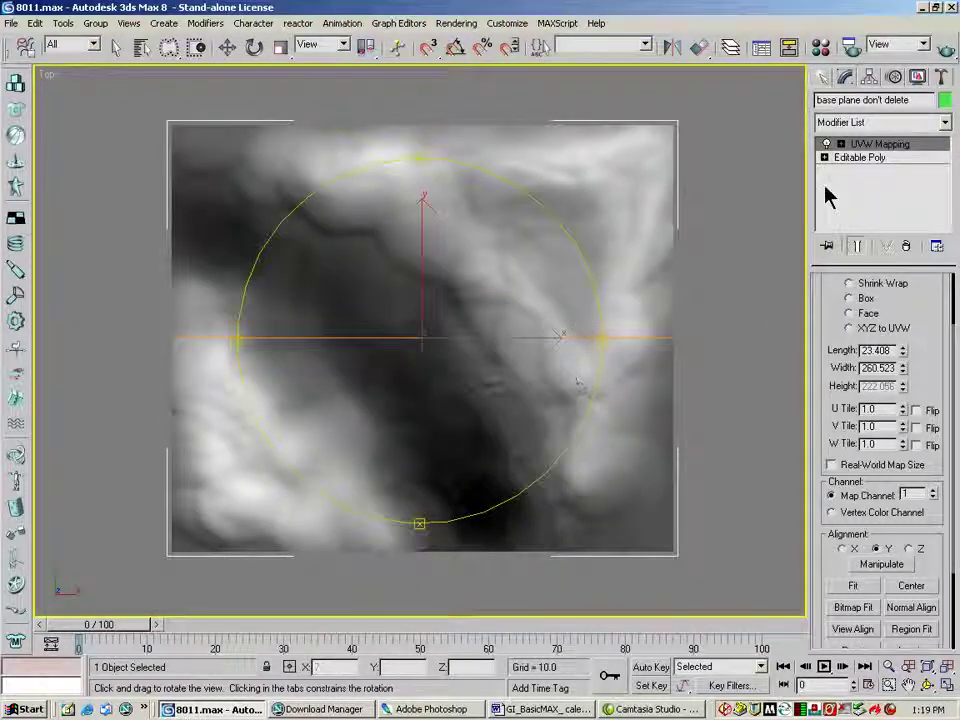
click(948, 50)
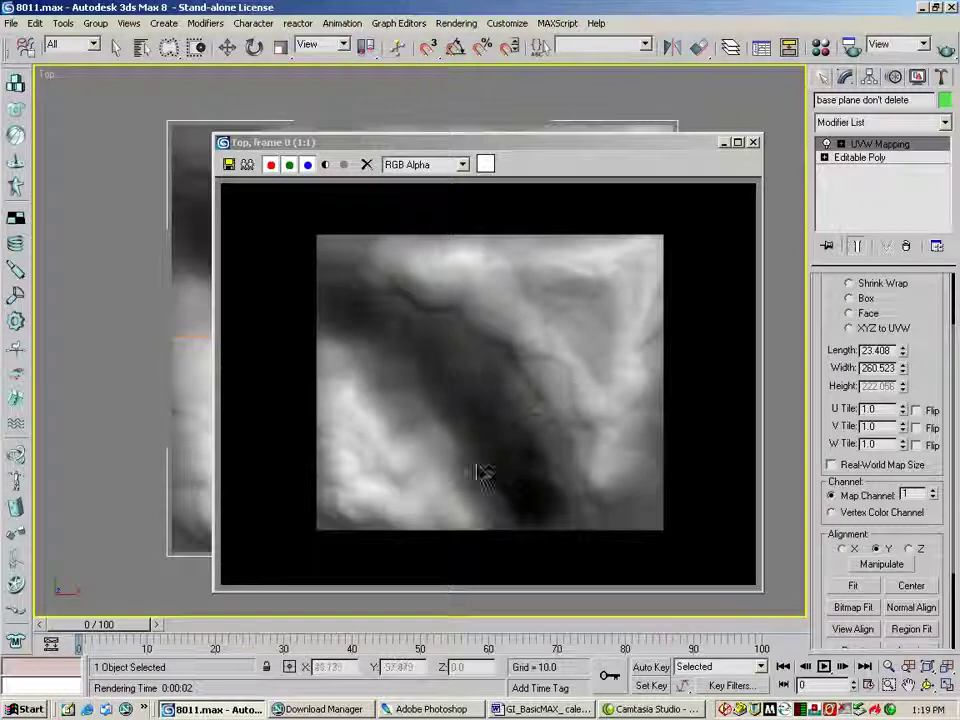
click(754, 143)
- Return to the four-viewport layout and set the User view to an angled Perspective view of the terrain
click(952, 684)
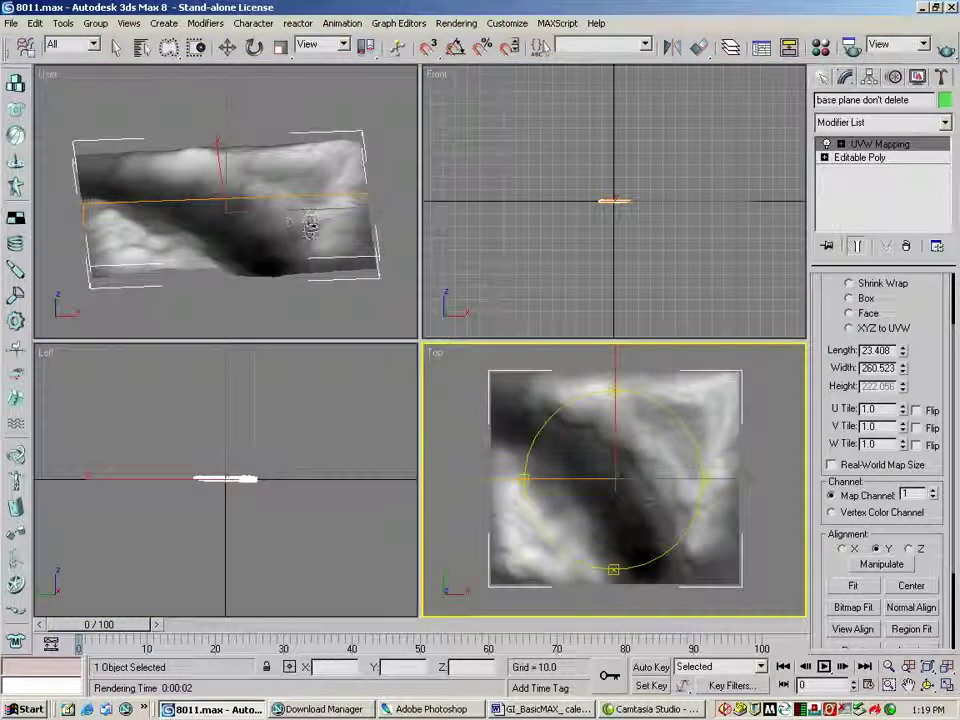
click(306, 225)
drag(306, 225, 274, 227)
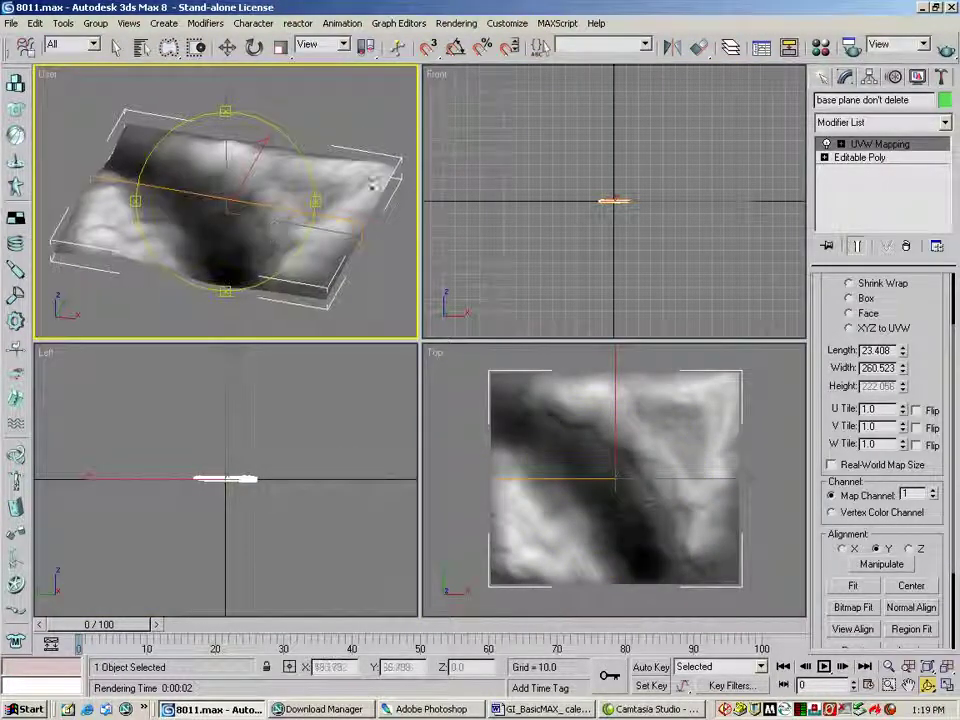
drag(315, 144, 315, 141)
key(p)
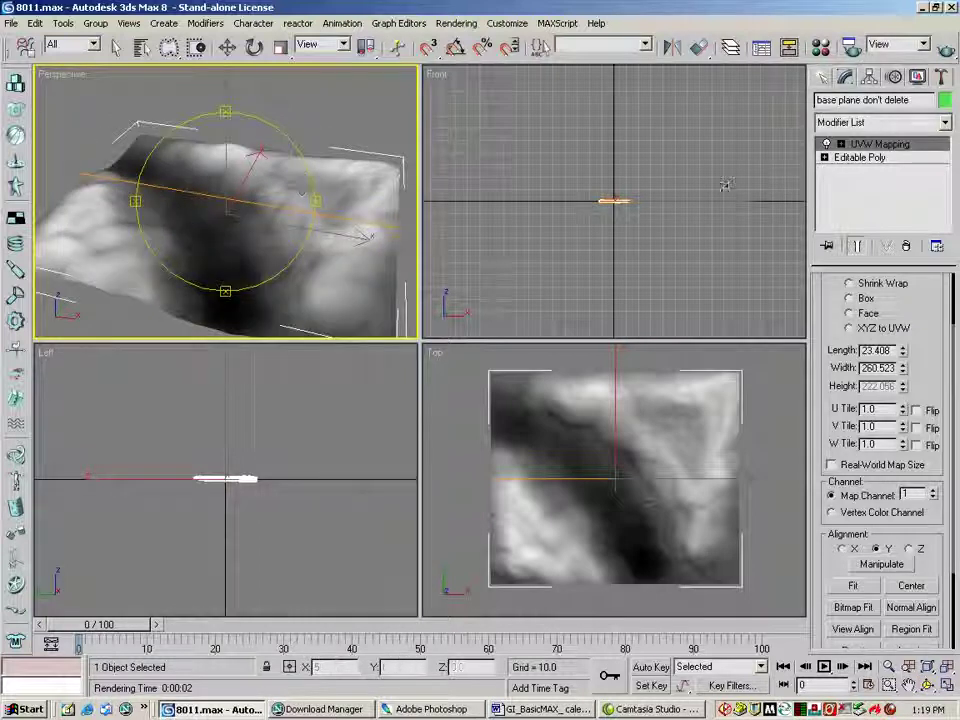
- Create a standard Skylight beside the terrain in the Top view
click(822, 77)
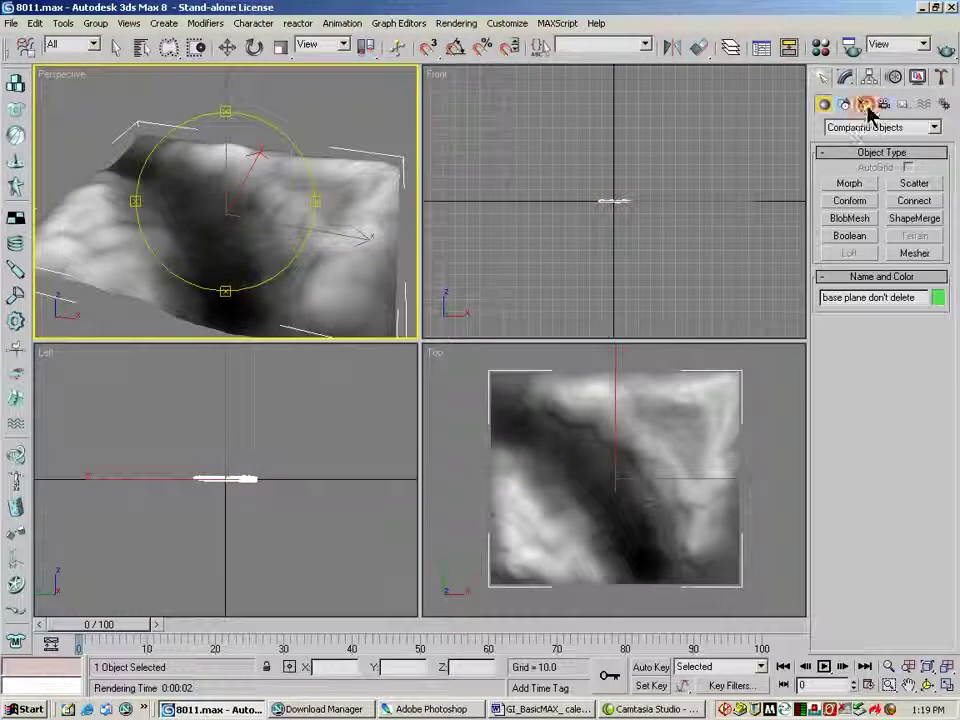
click(866, 106)
click(913, 218)
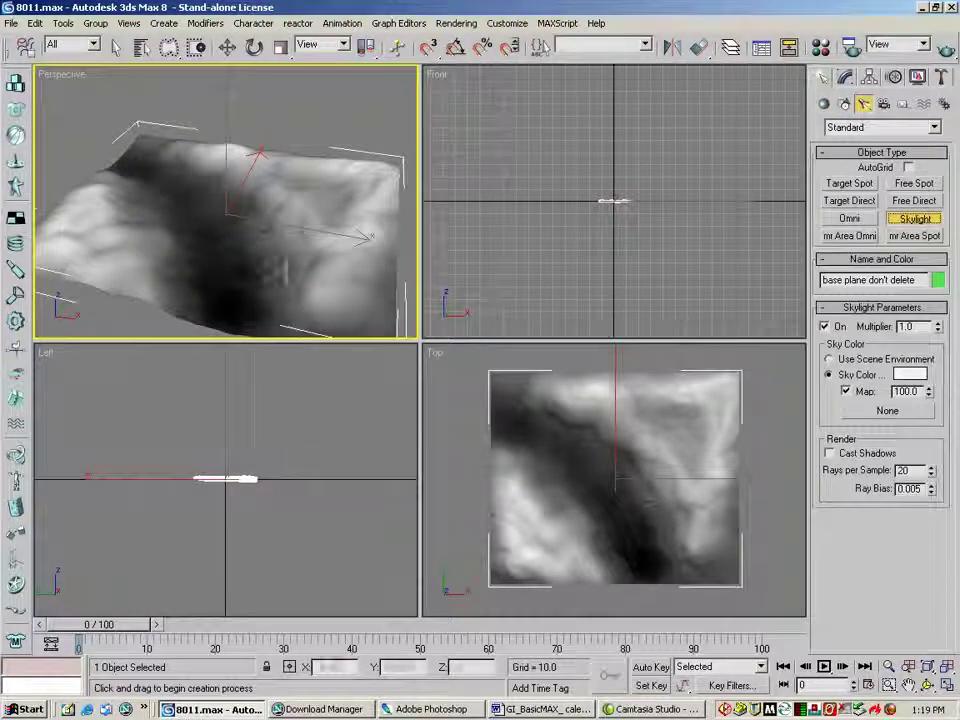
click(455, 450)
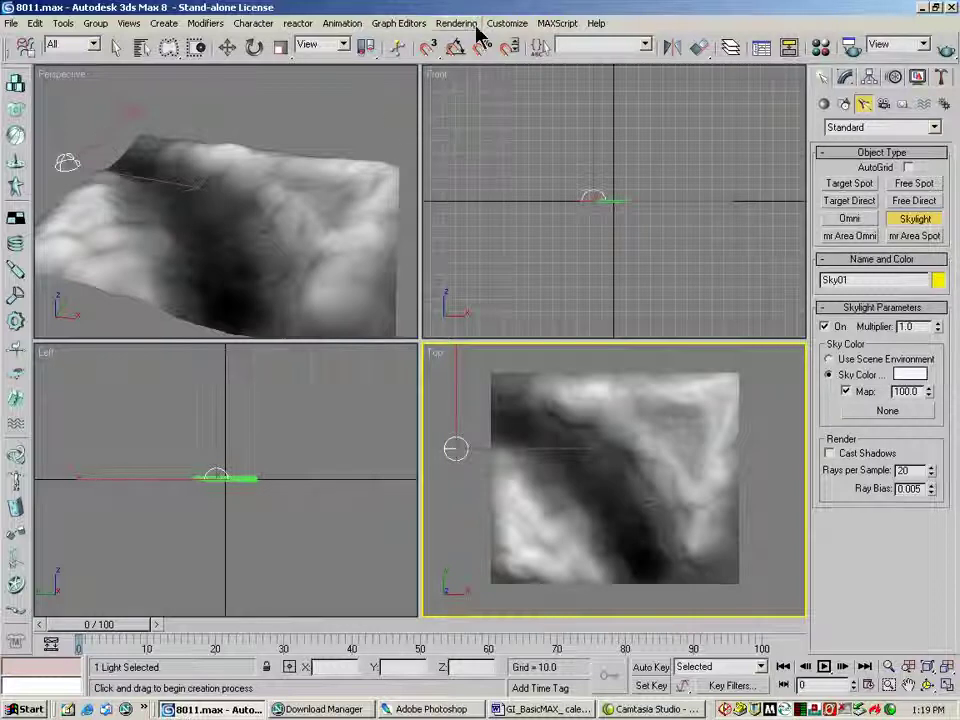
- Activate Light Tracer advanced lighting and render the Top view
click(512, 23)
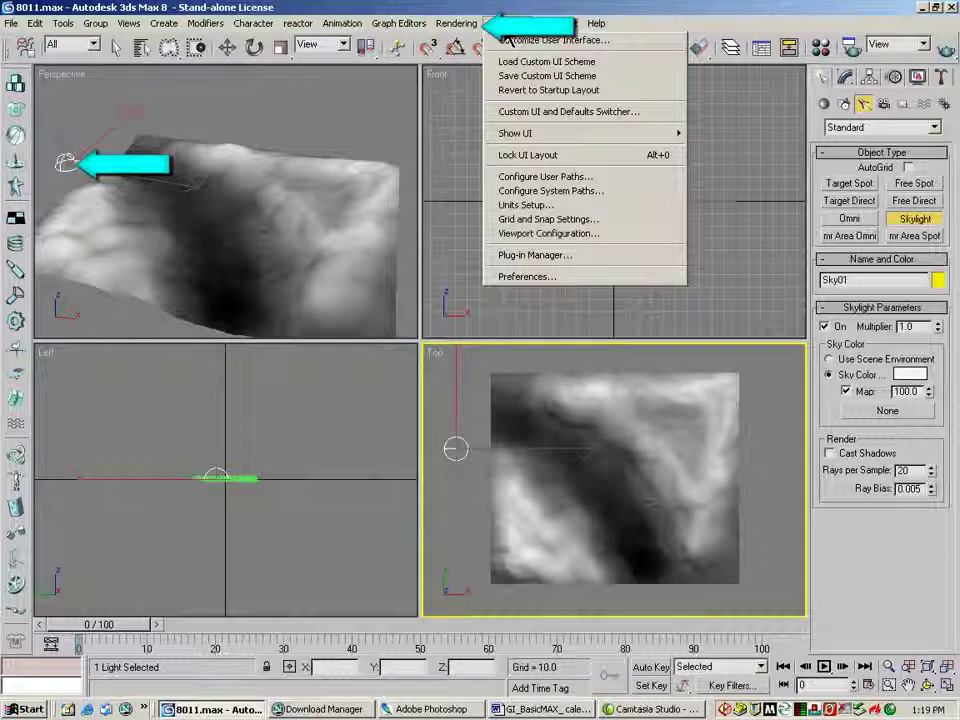
mouse_move(466, 30)
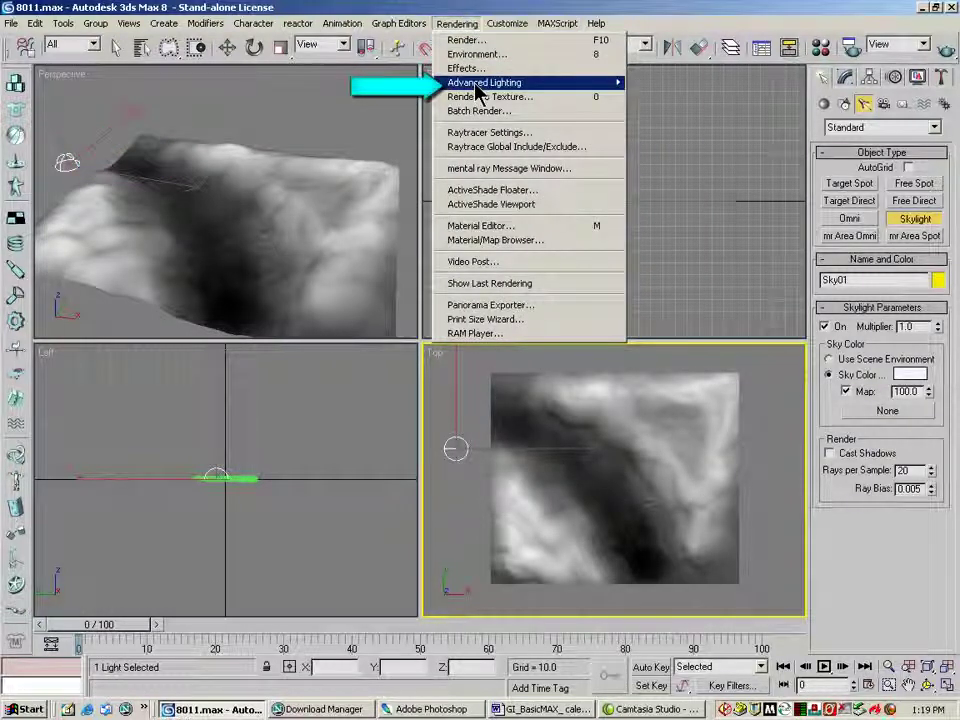
mouse_move(617, 82)
click(690, 82)
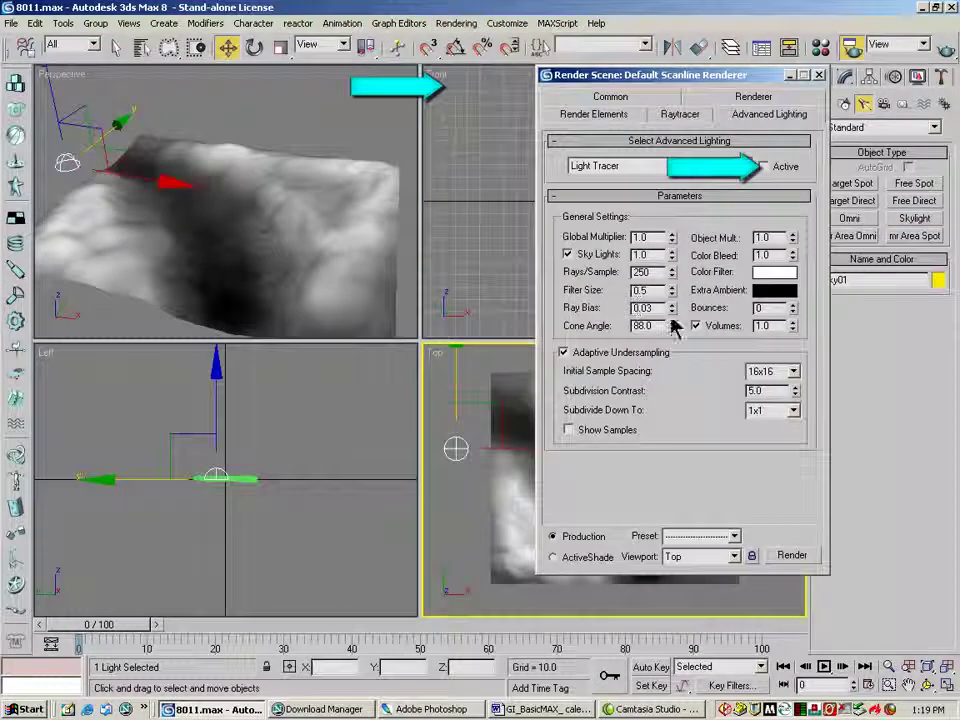
click(764, 166)
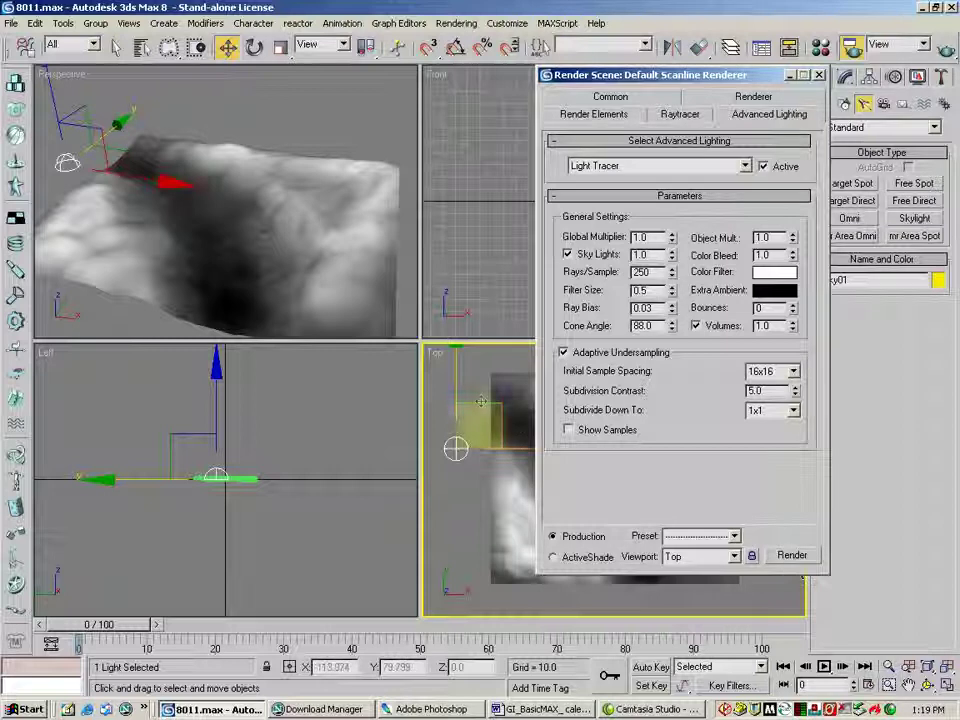
click(549, 434)
key(F9)
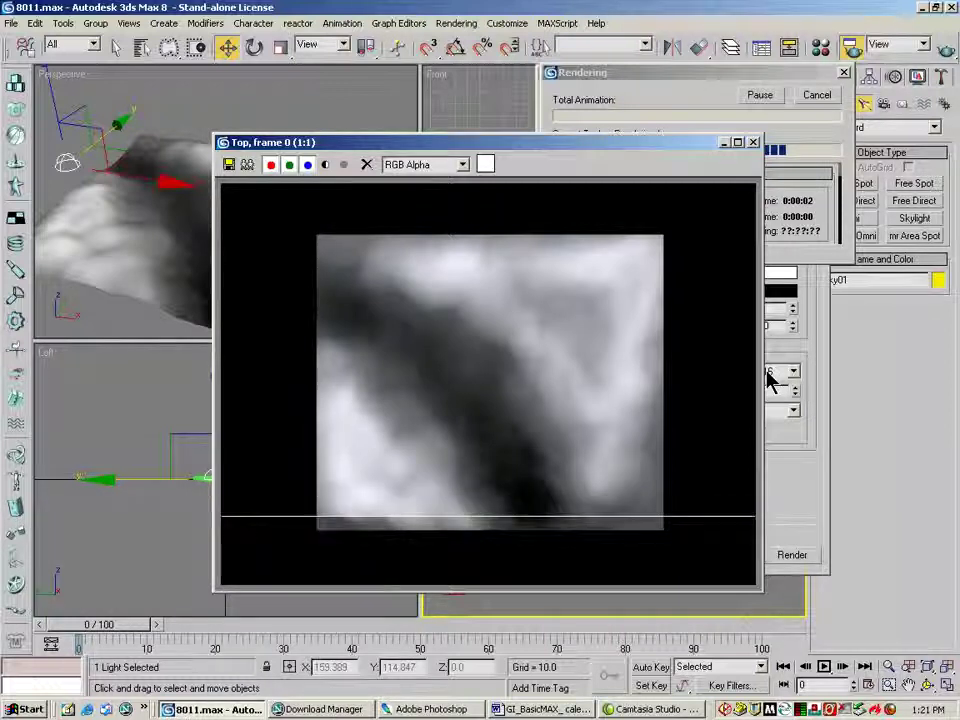
- Start saving the rendered Top view image and browse to G:\_GameInstitute\Basic 3DSMAX for Games\MaxClassWeek_08
click(229, 165)
click(339, 92)
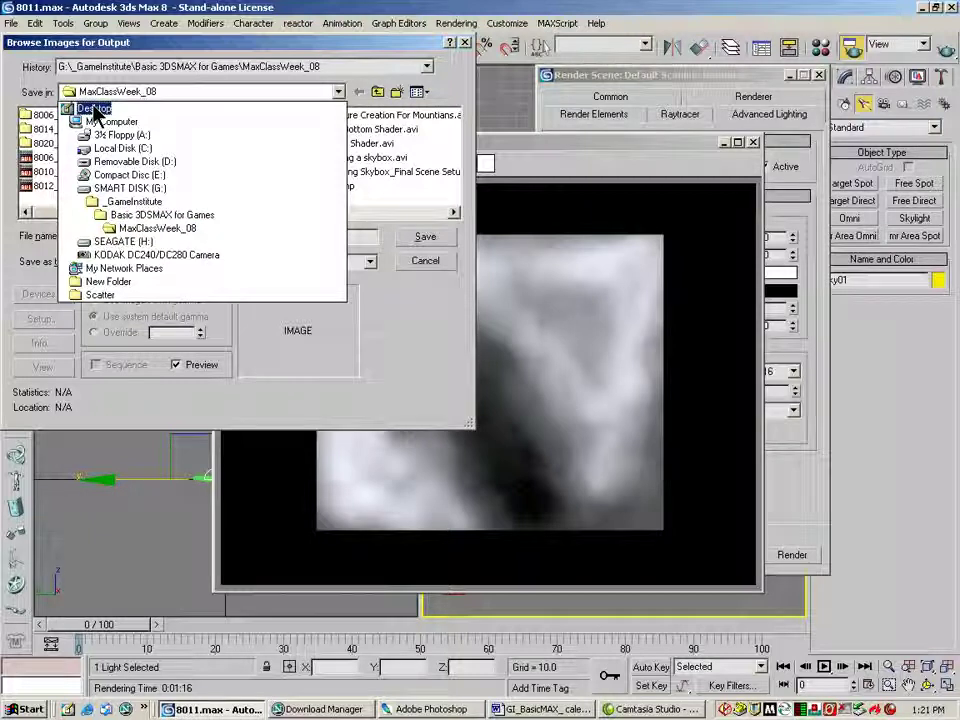
click(96, 189)
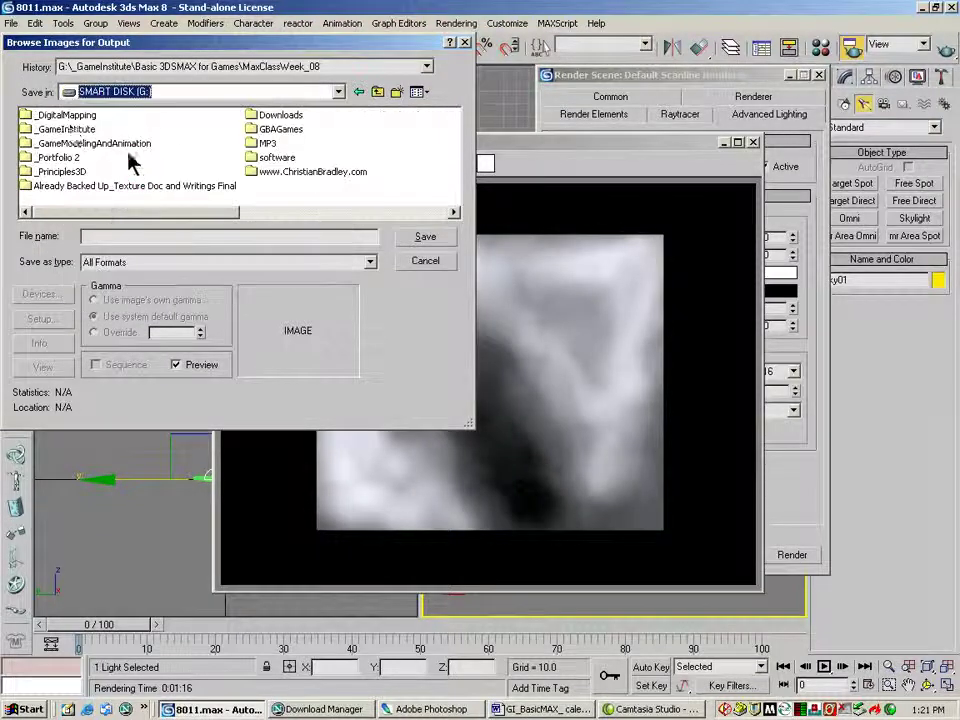
double_click(72, 130)
double_click(77, 114)
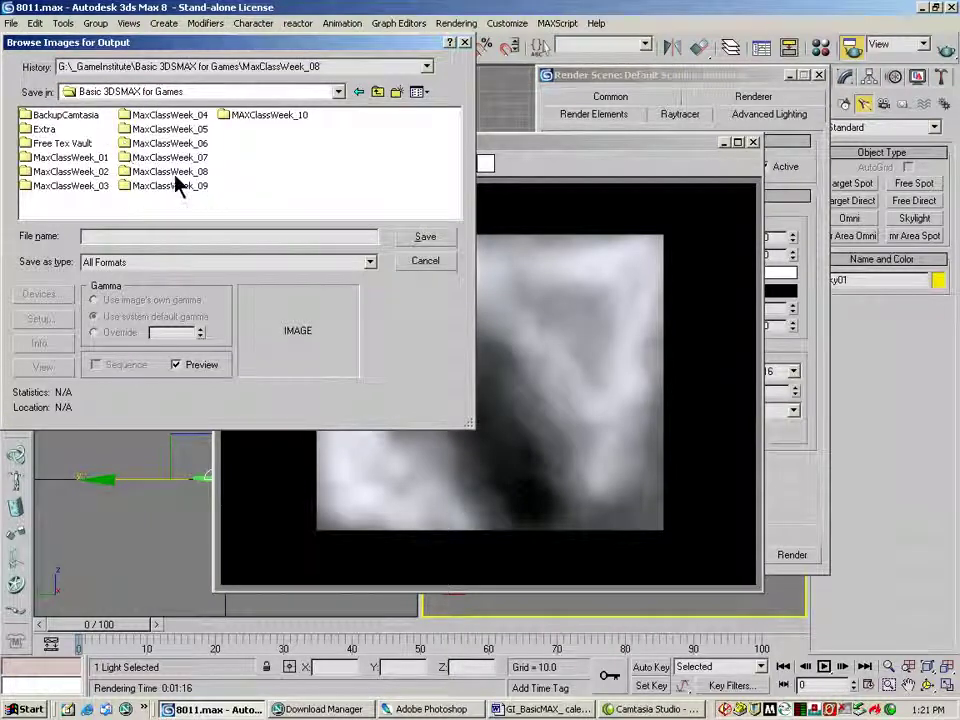
double_click(171, 174)
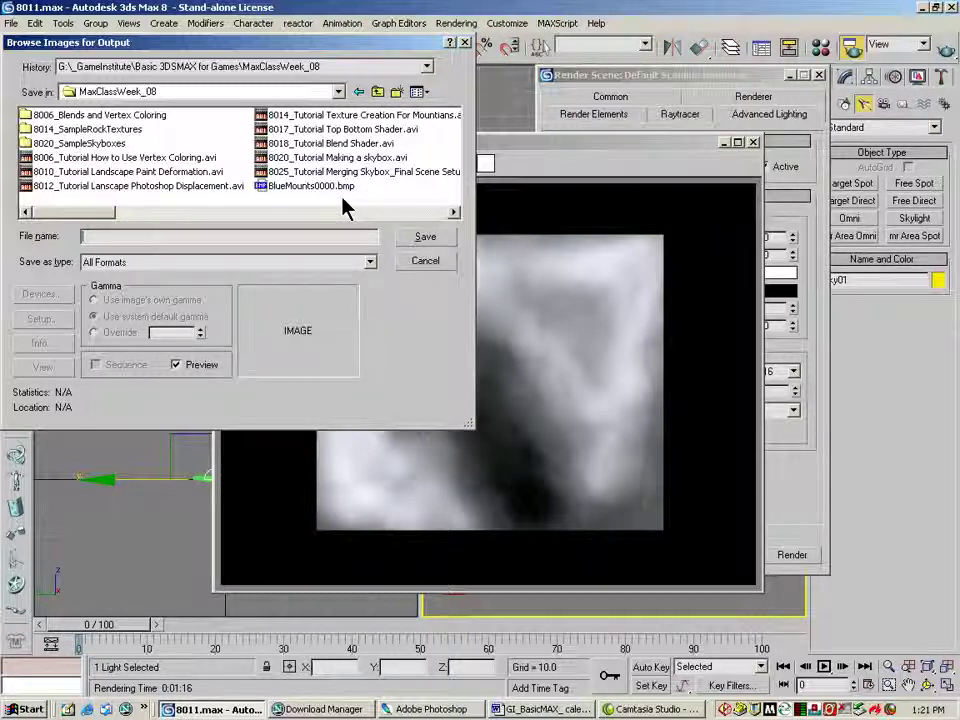
- Save the render as 8011Exportmap in BMP format with the default BMP settings and close the rendered frame
text(8)
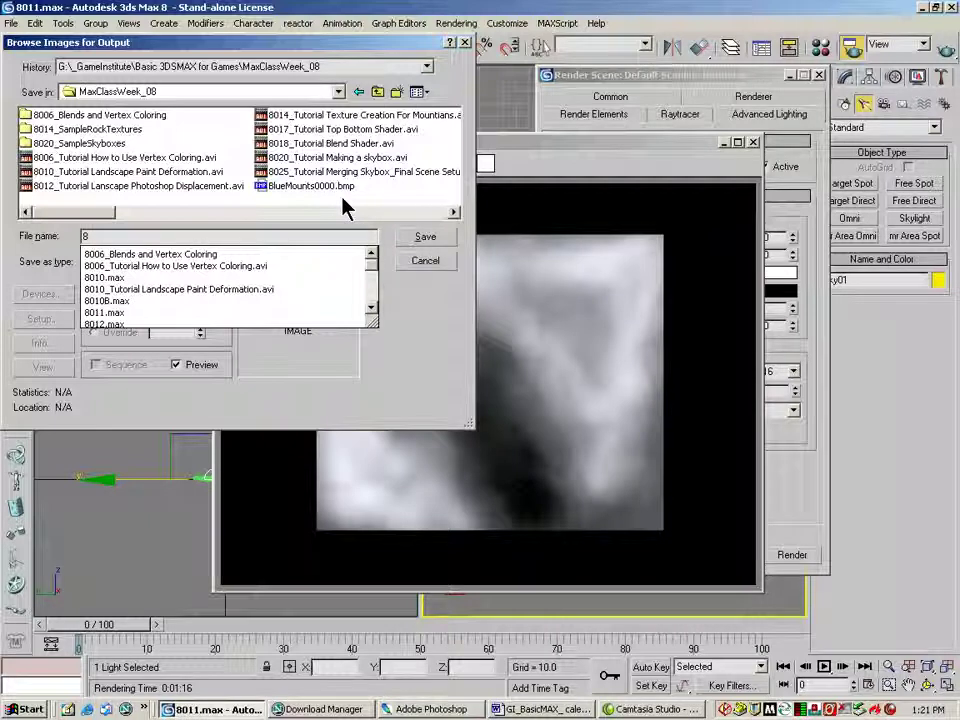
text(011)
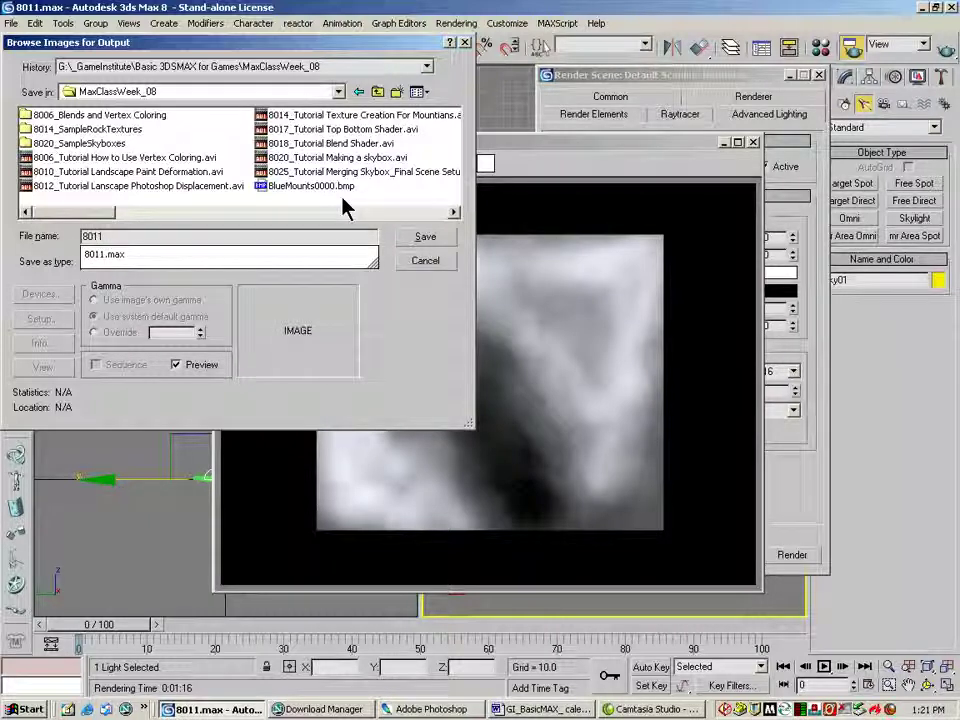
text(Exportmap)
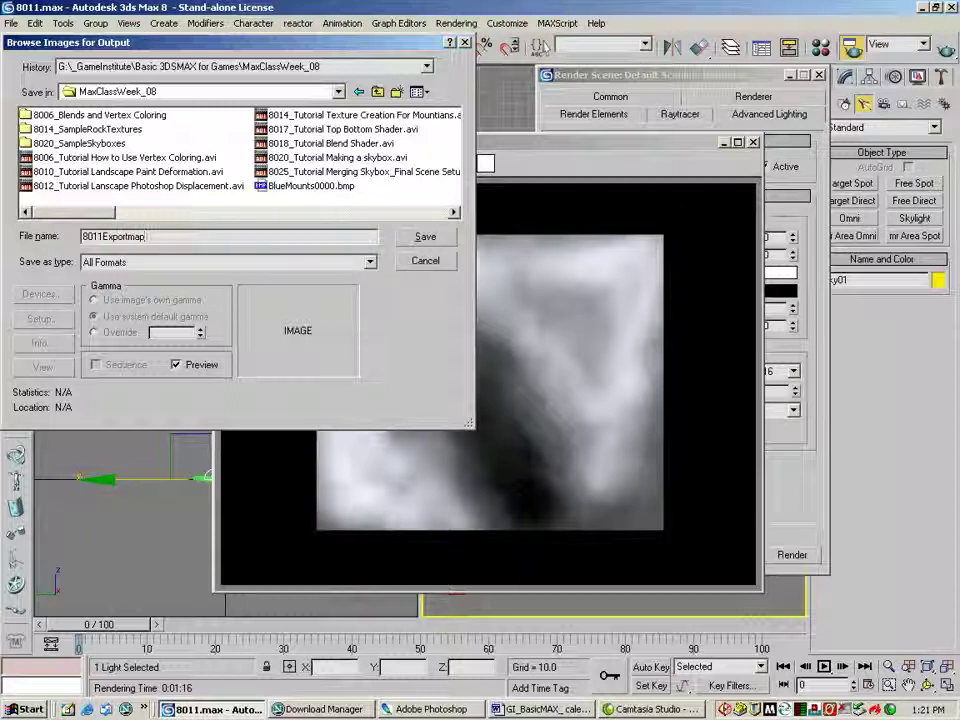
click(369, 262)
click(203, 299)
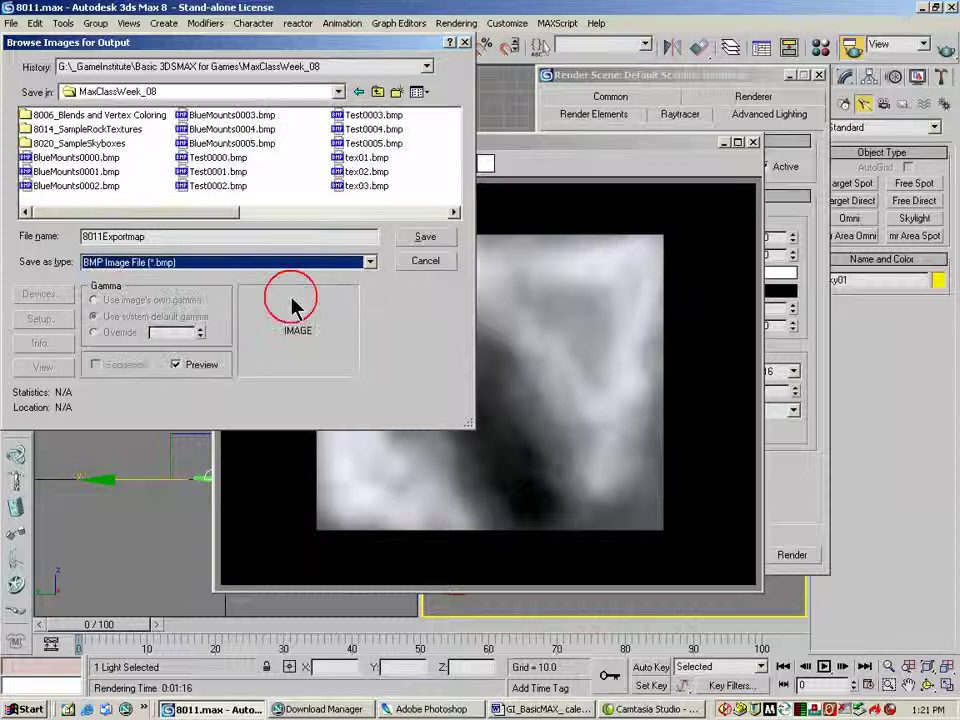
click(436, 242)
key(Return)
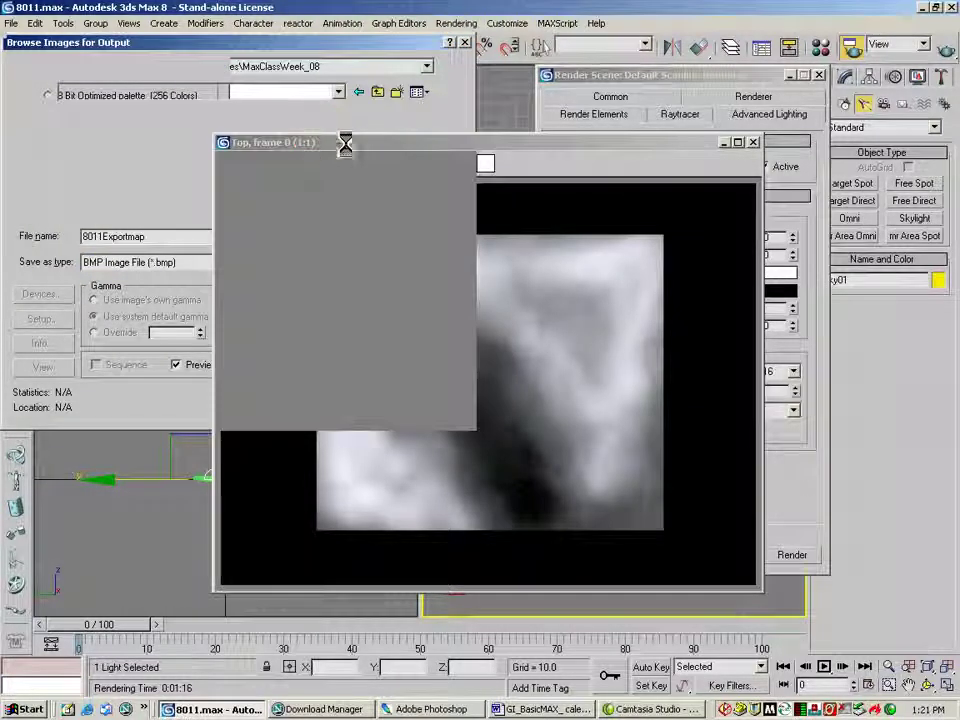
click(755, 142)
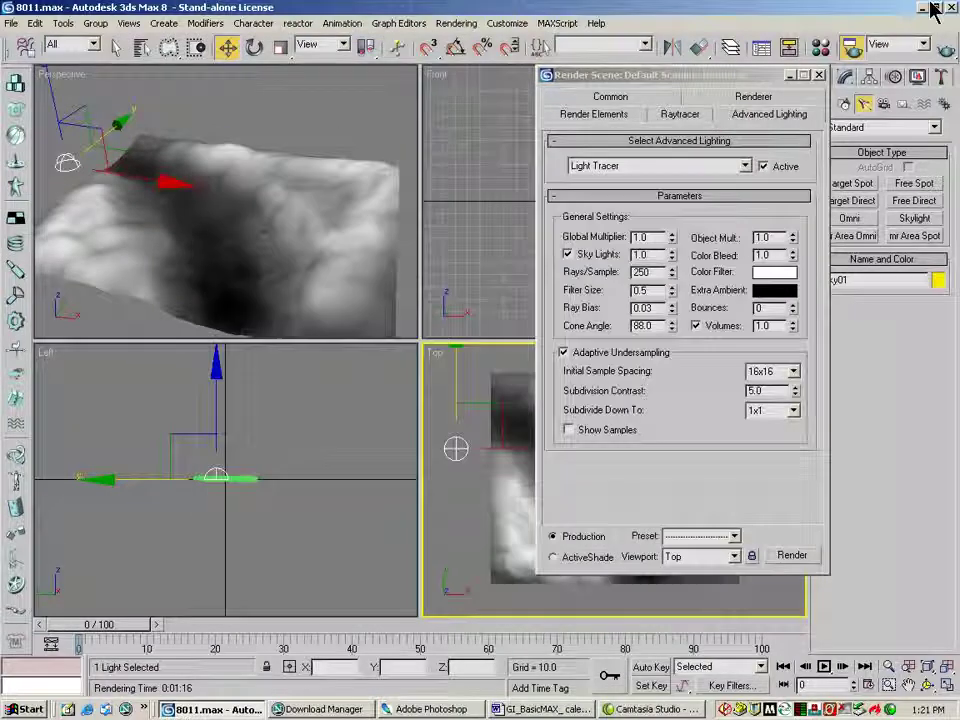
- Switch to Adobe Photoshop and browse for a file to open in the MaxClassWeek_08 folder on the G: drive
key(super+d)
click(440, 709)
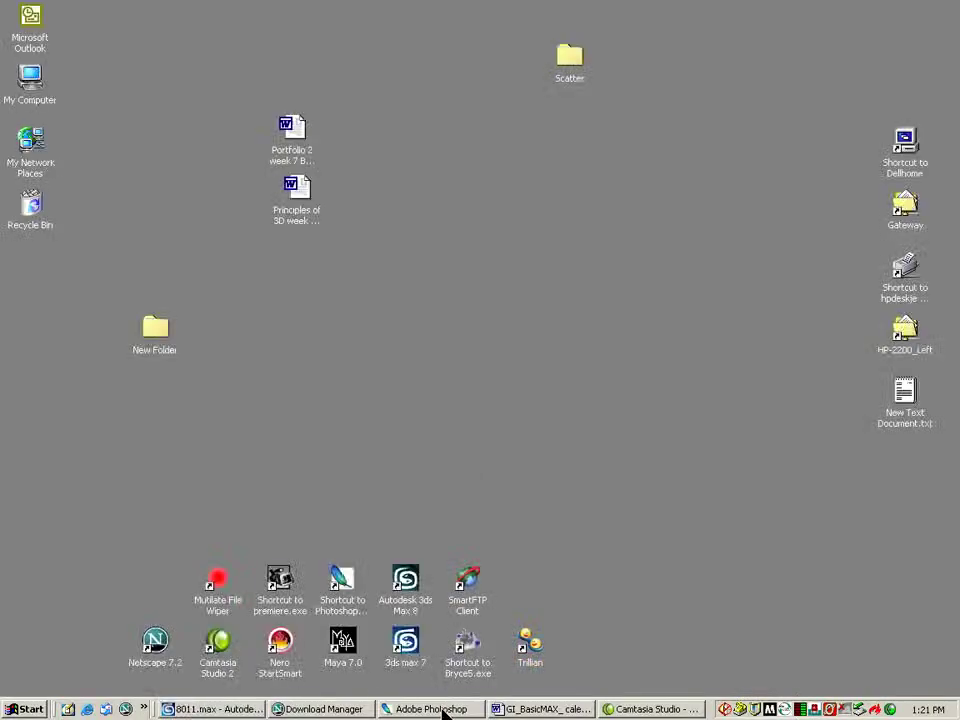
click(392, 181)
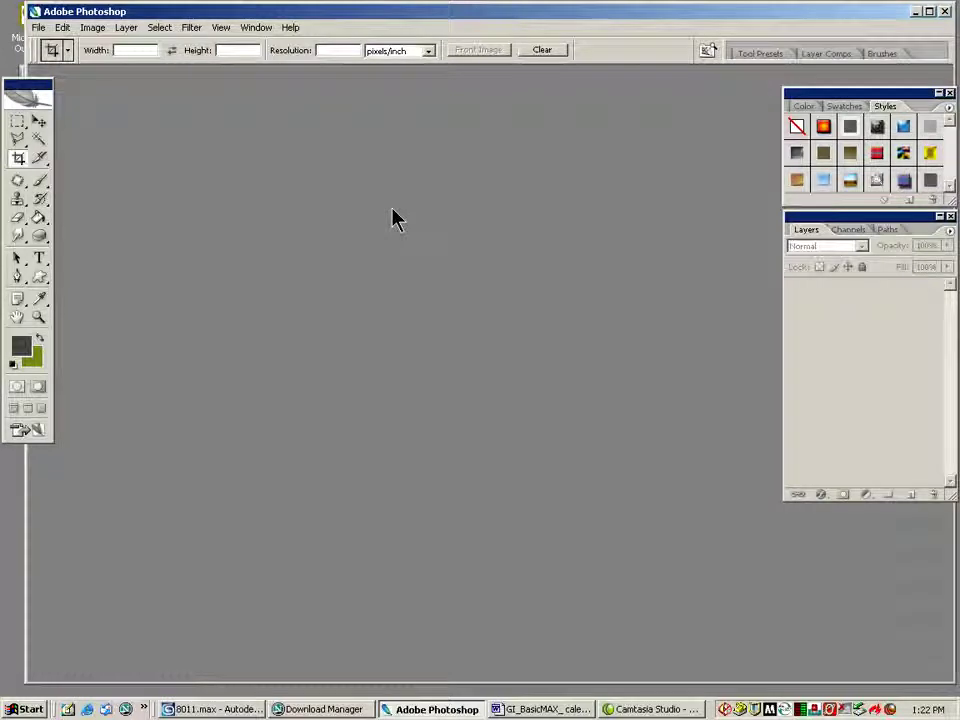
click(38, 27)
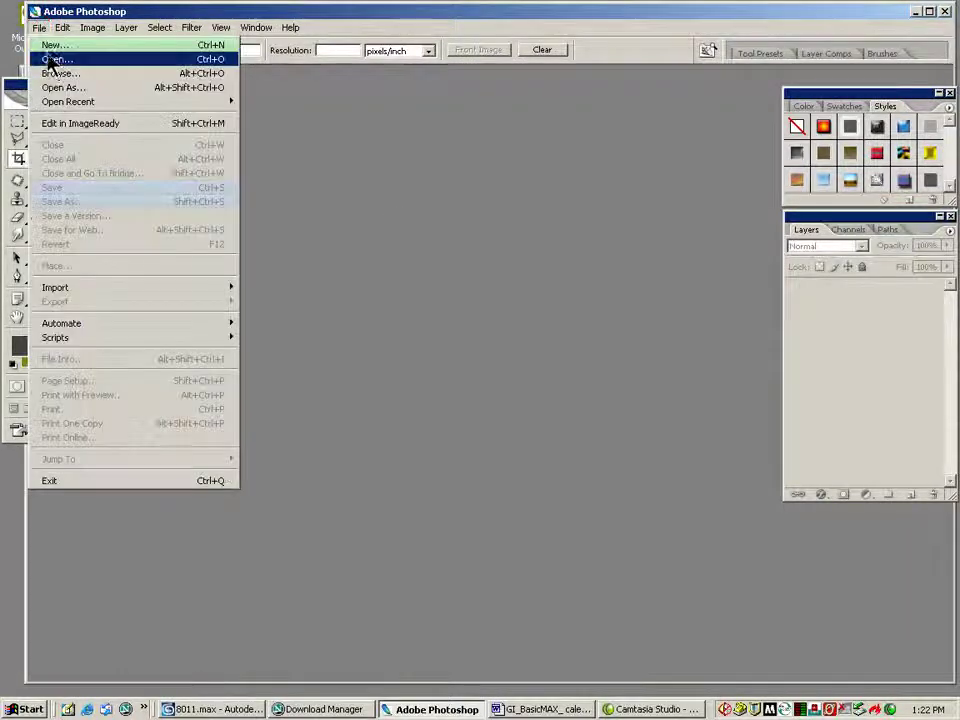
click(50, 60)
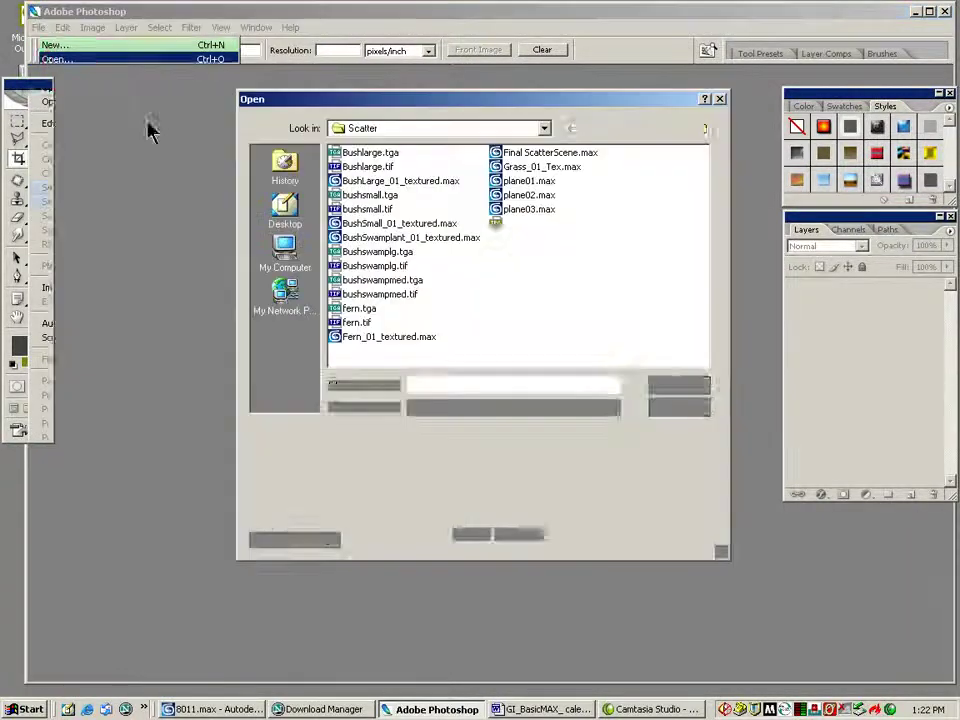
click(544, 128)
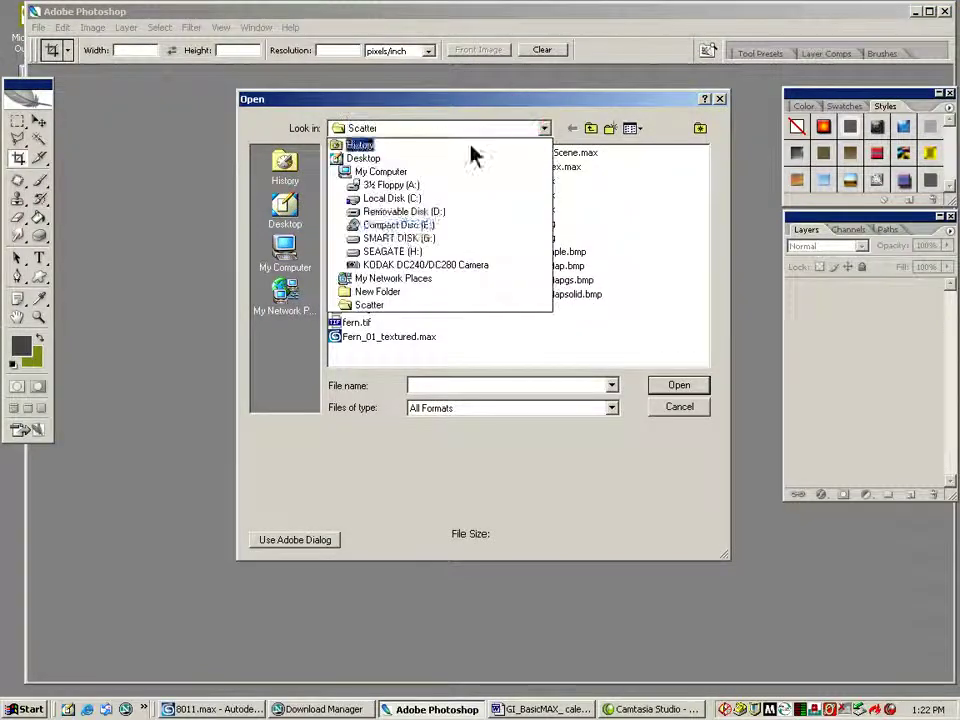
click(386, 240)
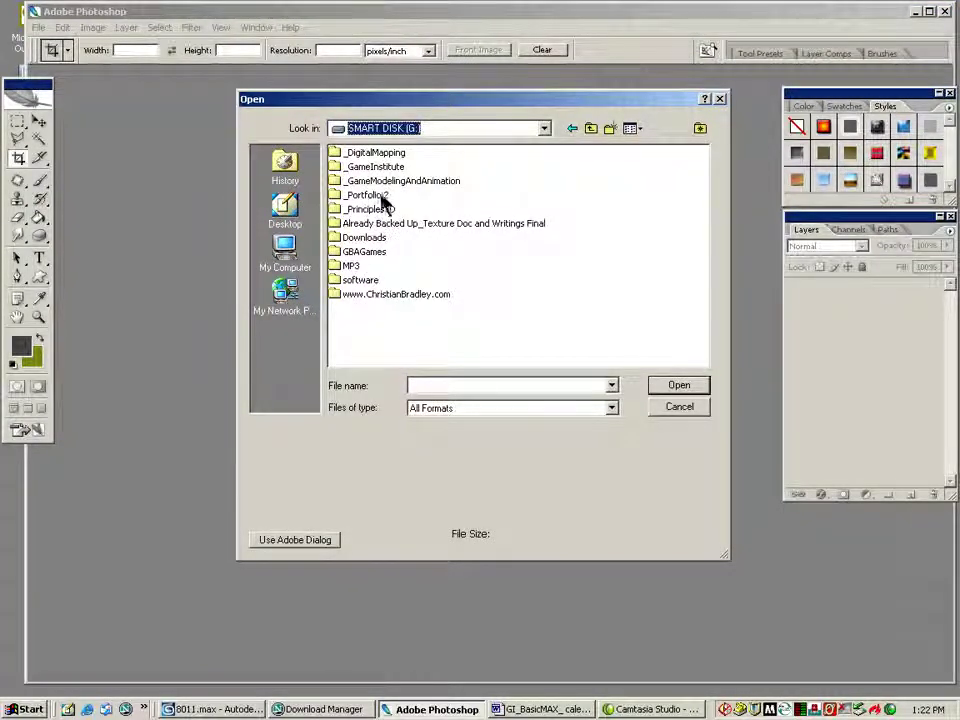
double_click(366, 167)
double_click(368, 153)
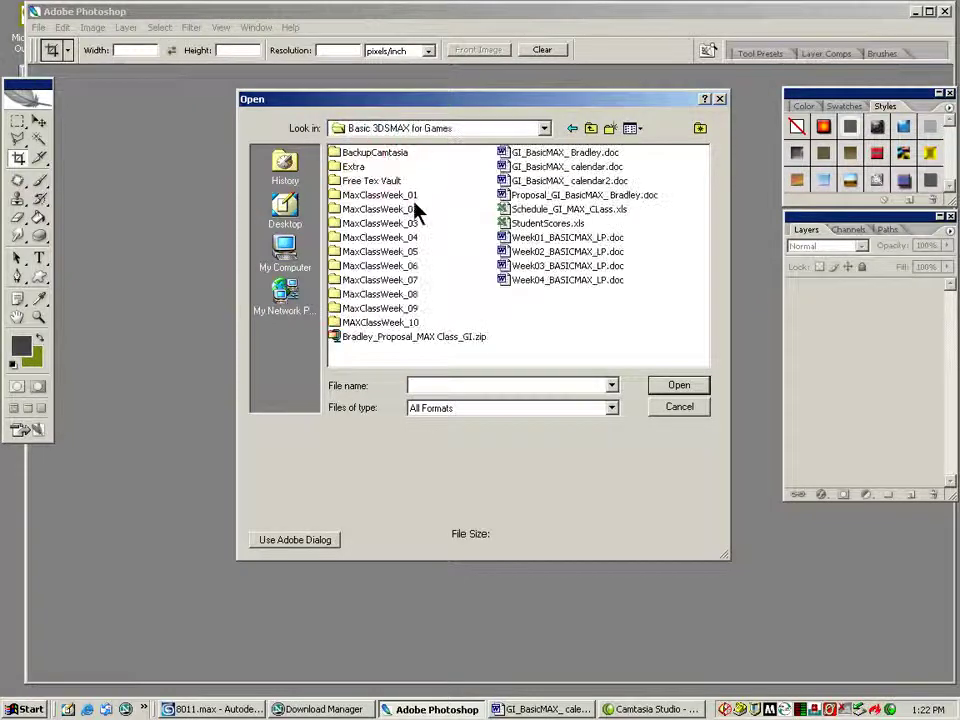
double_click(381, 296)
- Open 8011Exportmap.bmp and assign it the Adobe RGB (1998) profile
drag(420, 359, 439, 369)
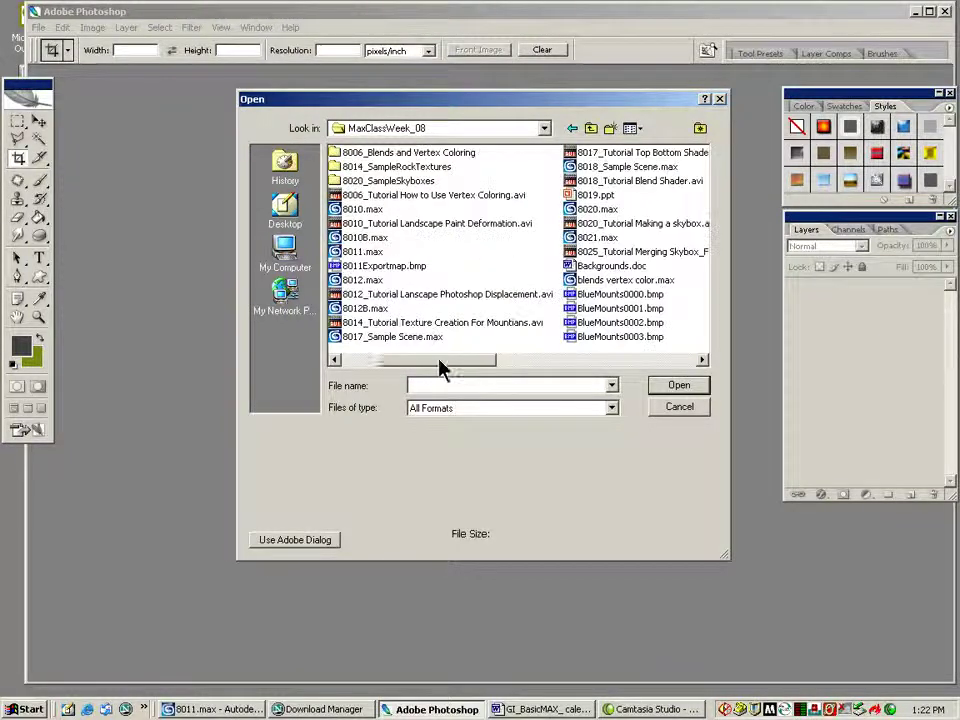
click(385, 266)
click(688, 387)
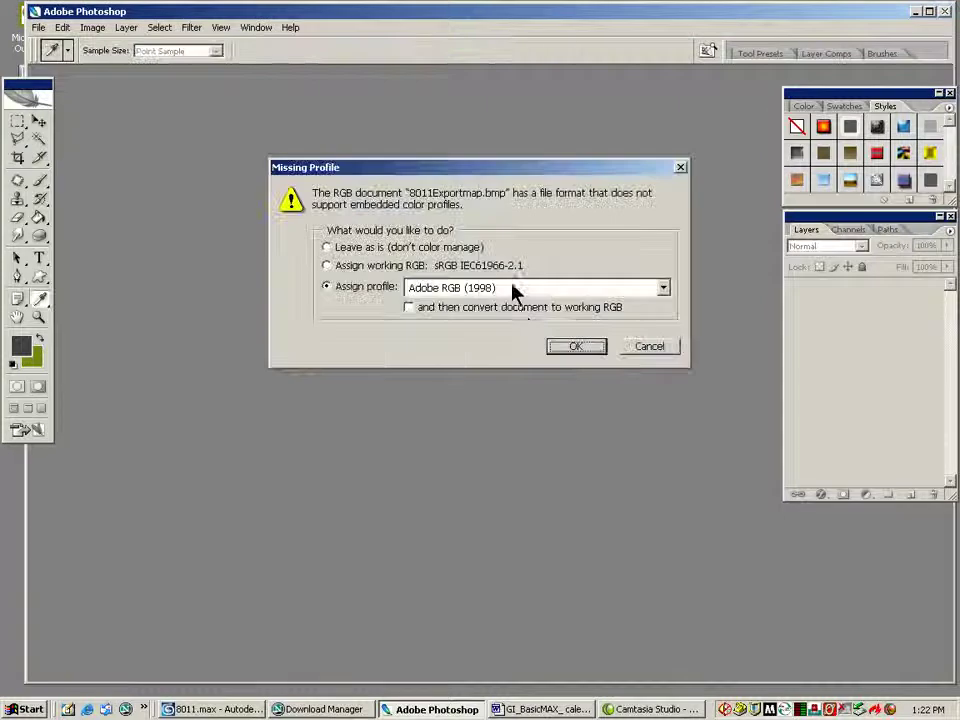
click(566, 346)
- Crop away the black border around the grayscale terrain and enlarge the document window around the image
key(c)
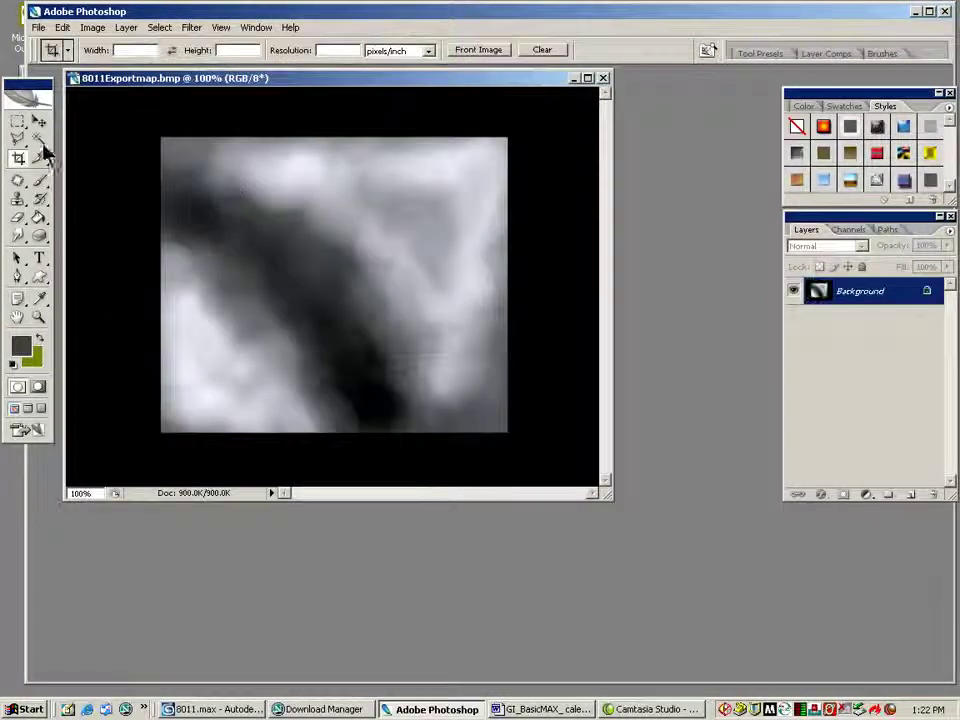
drag(158, 137, 551, 285)
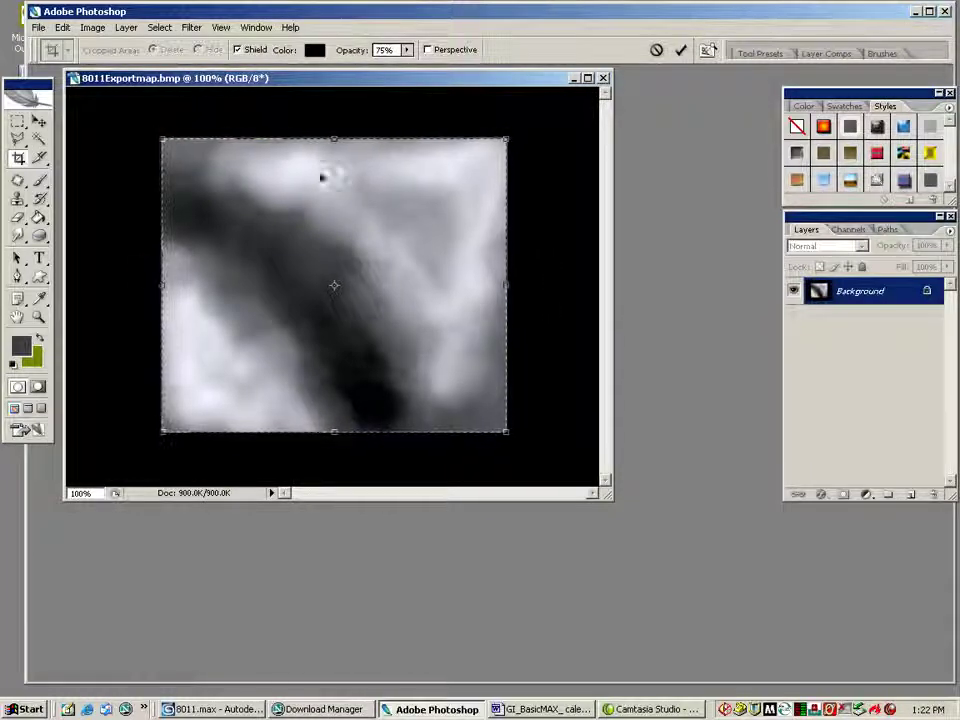
key(Return)
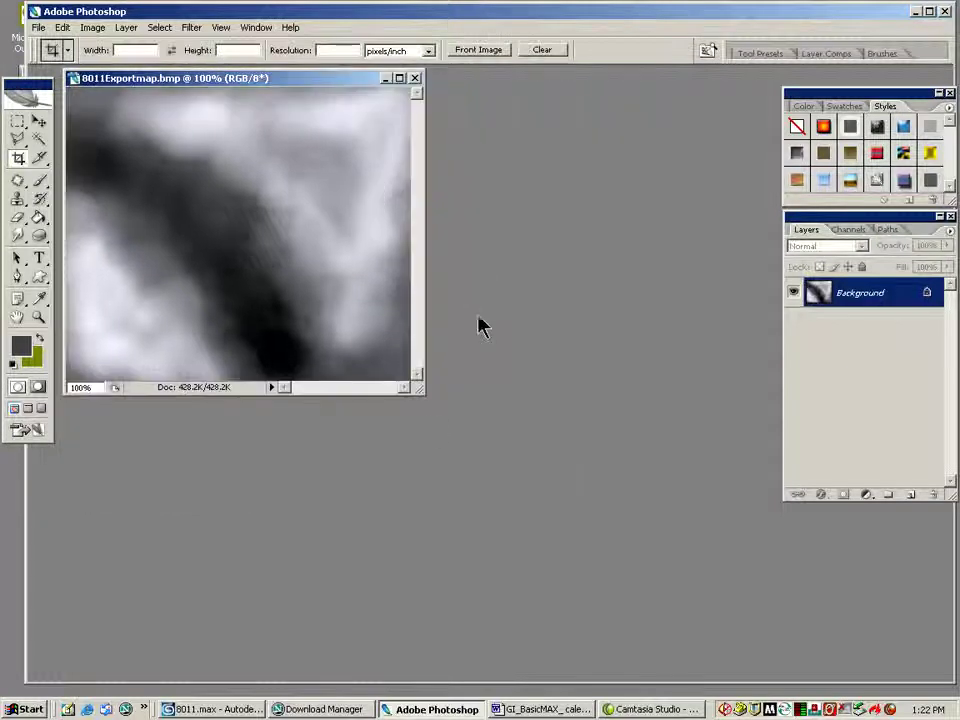
drag(424, 392, 648, 468)
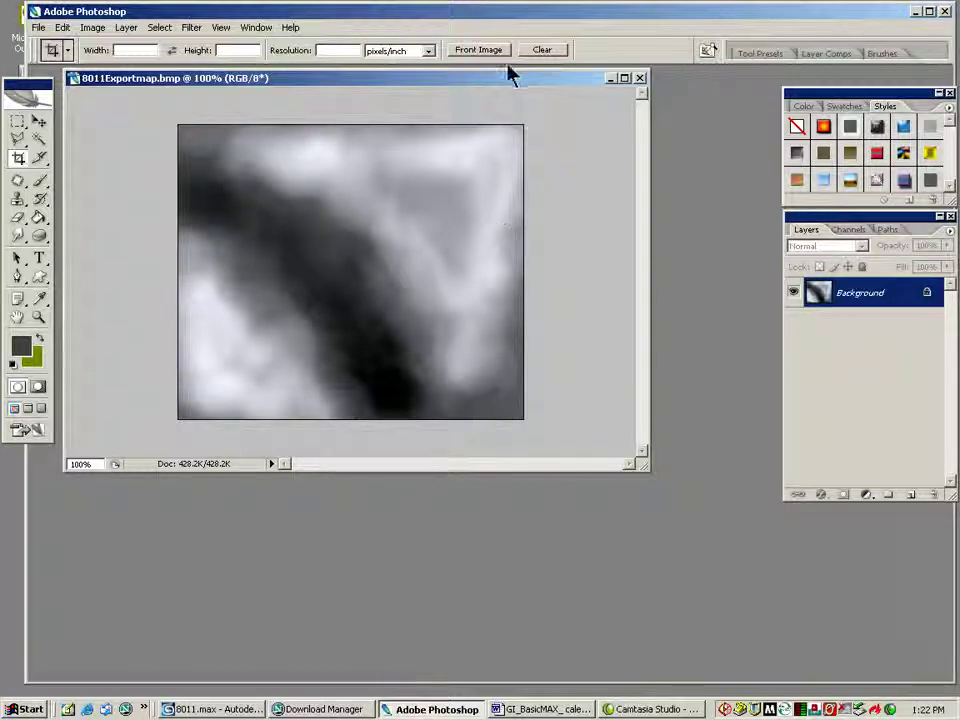
- Save the cropped map as a new file named 8011Exportmap02.bmp in Windows format at 24-bit depth
click(38, 28)
click(72, 201)
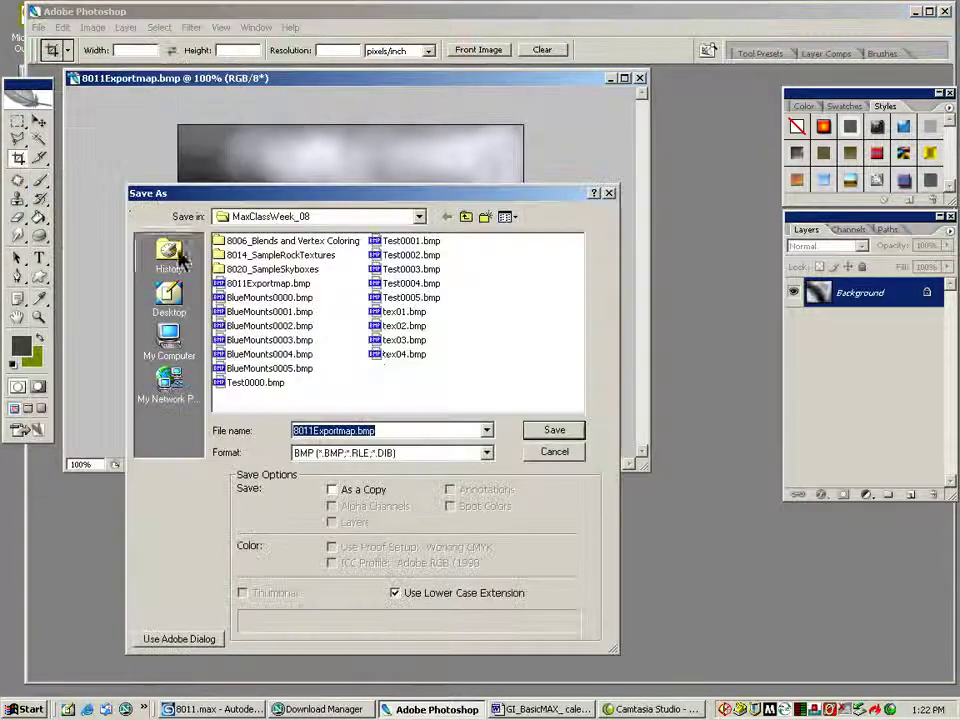
click(356, 430)
text(02)
click(552, 430)
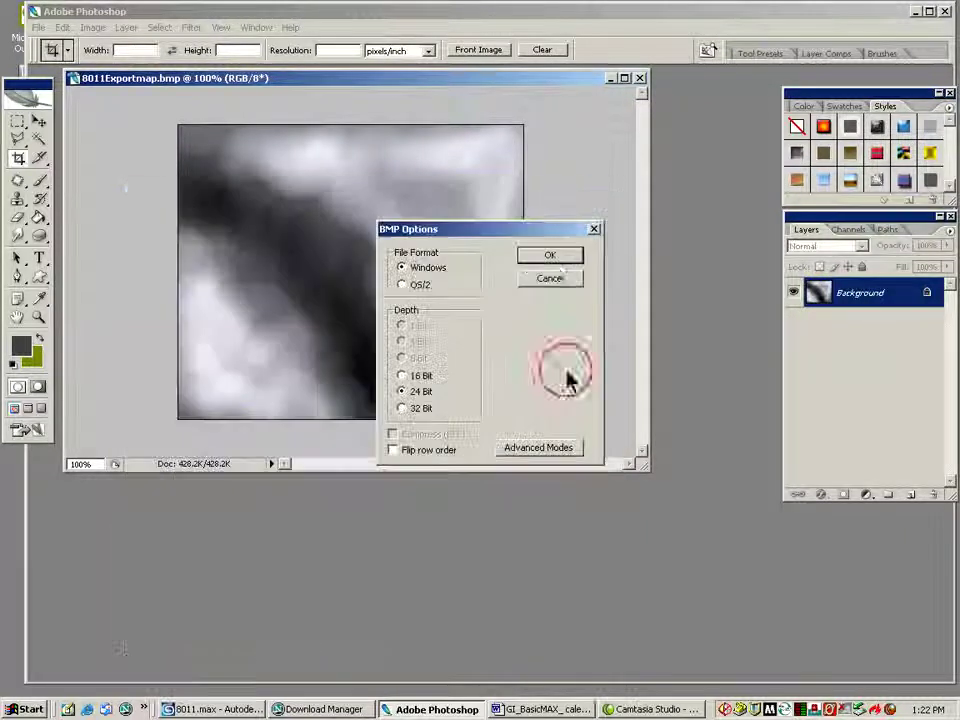
click(550, 256)
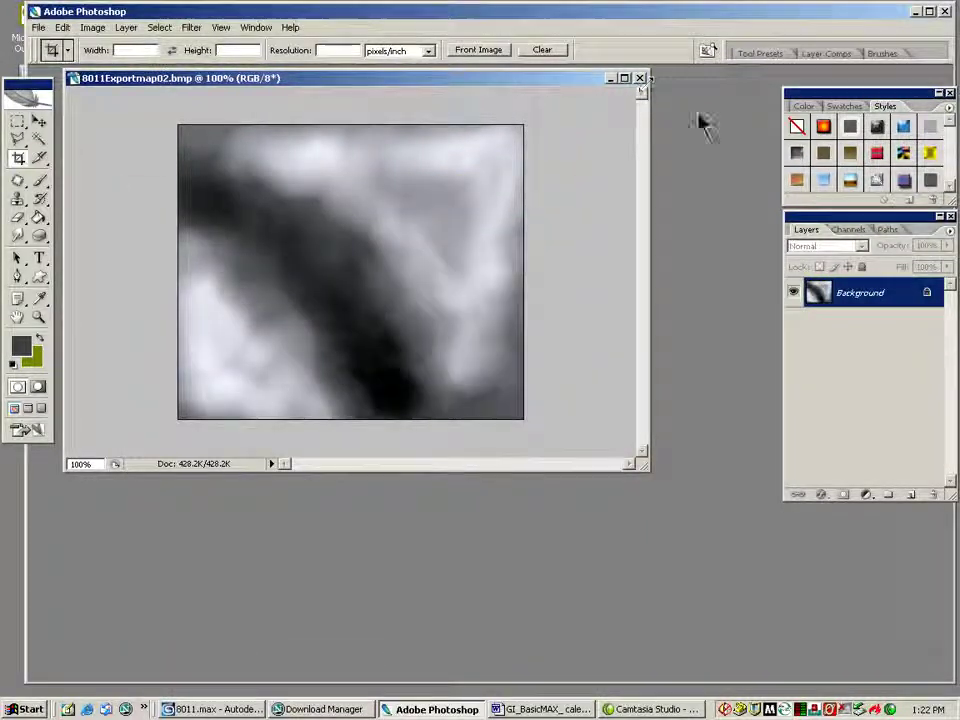